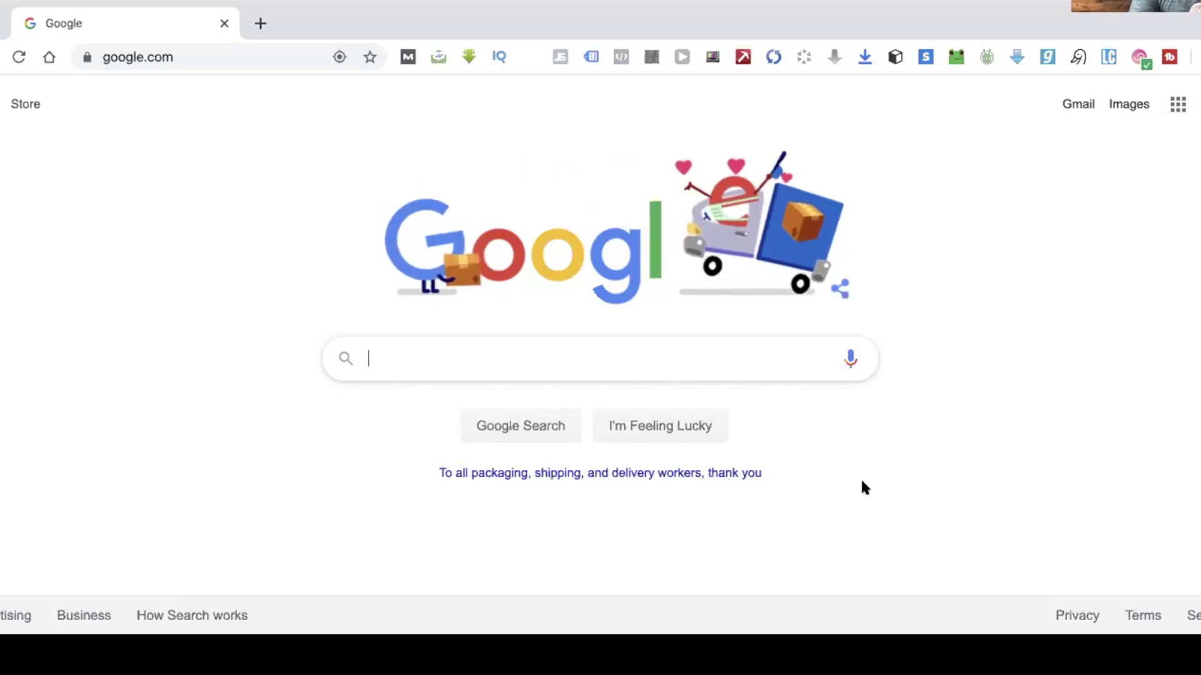
# Load the Zoom website by typing 'zoom' in the address bar and open Plans & Pricing.
pyautogui.click(231, 57)
pyautogui.write('zoom')
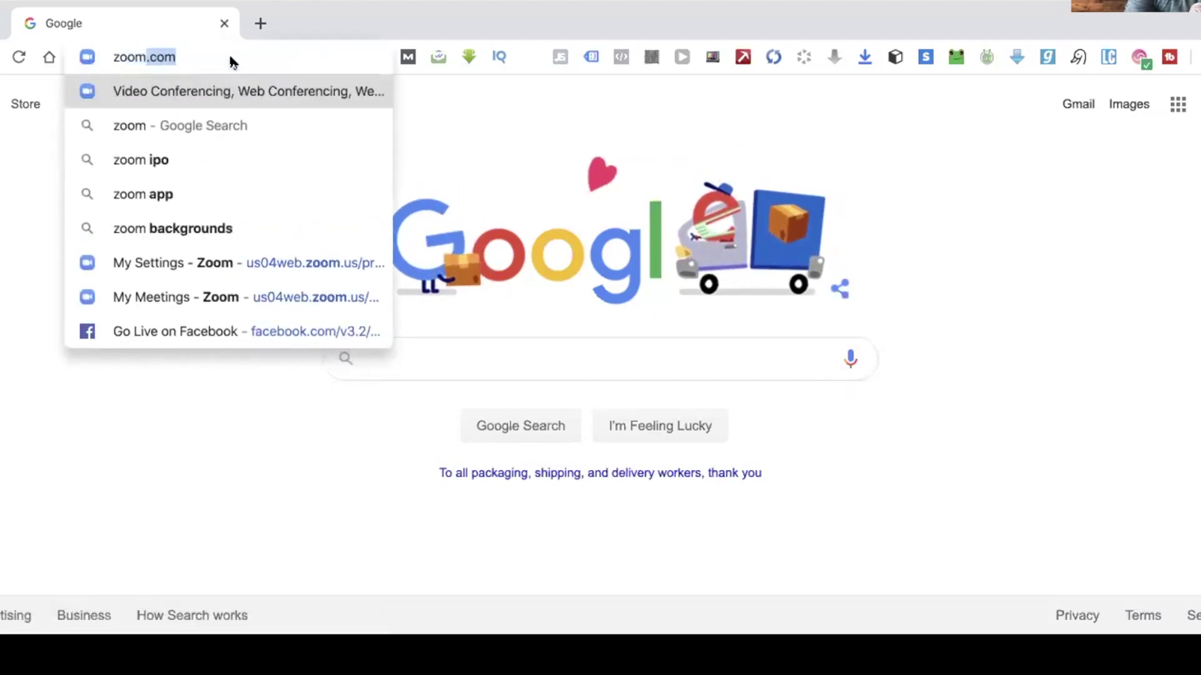
pyautogui.press('Return')
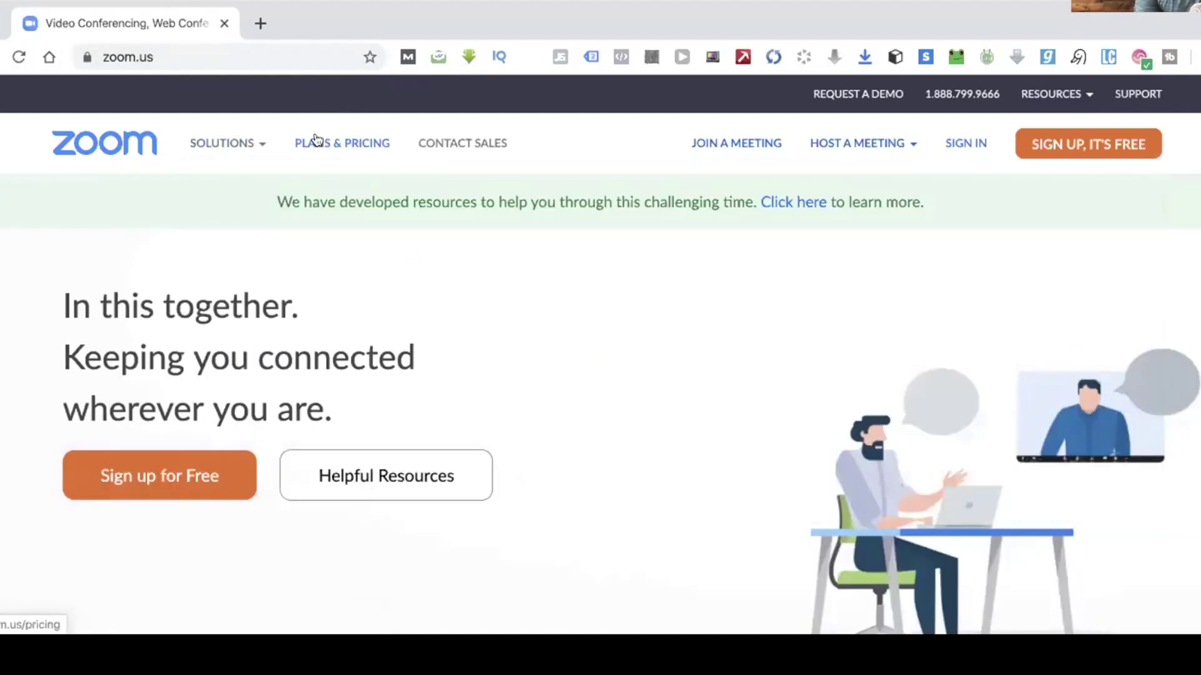
pyautogui.click(317, 141)
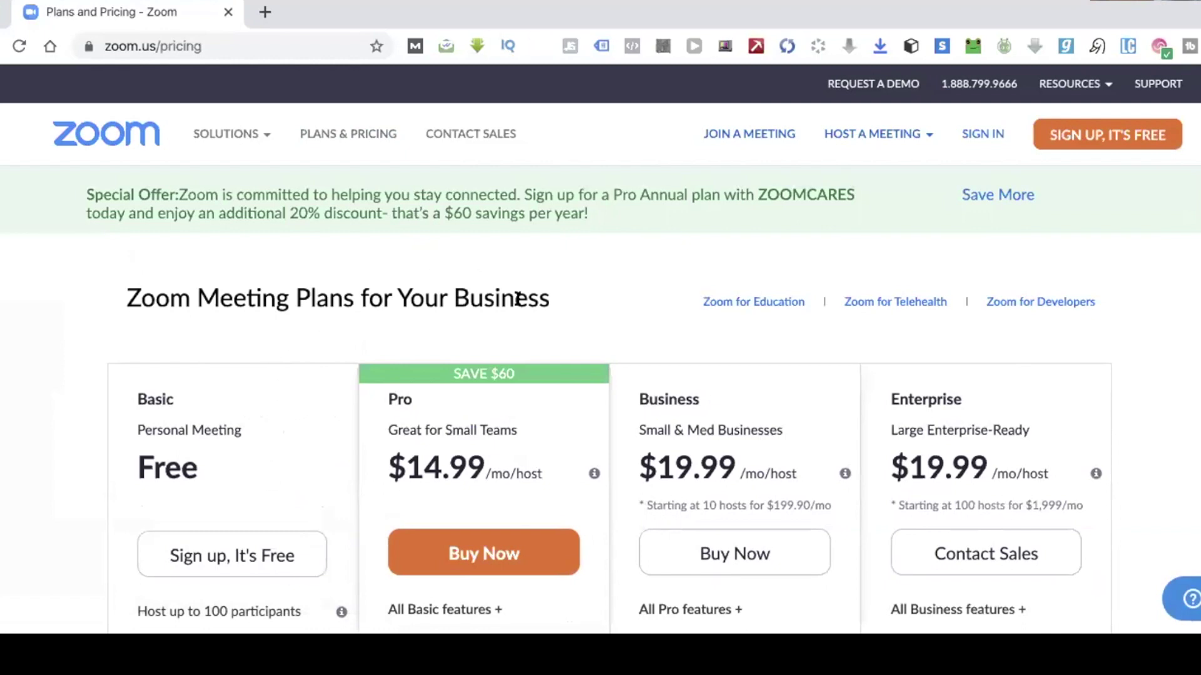
# Review the Basic, Pro, Business and Enterprise plans, then go to Zoom's Sign In page.
pyautogui.scroll(-2, 516, 298)
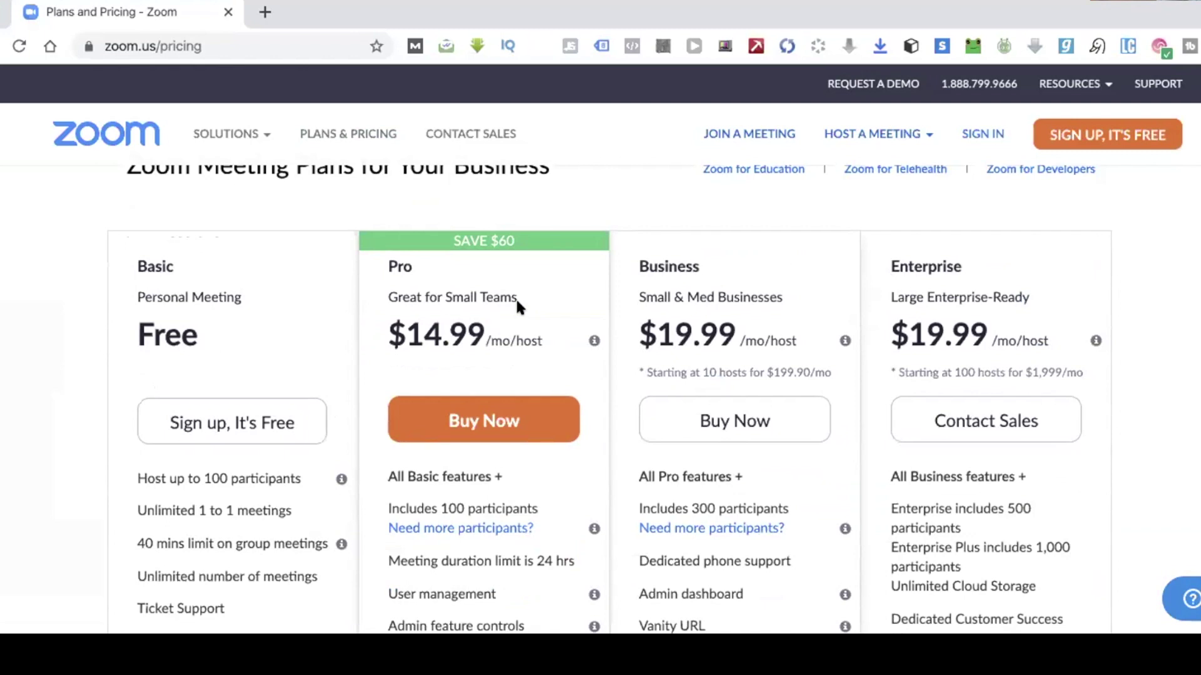
pyautogui.scroll(-1, 515, 298)
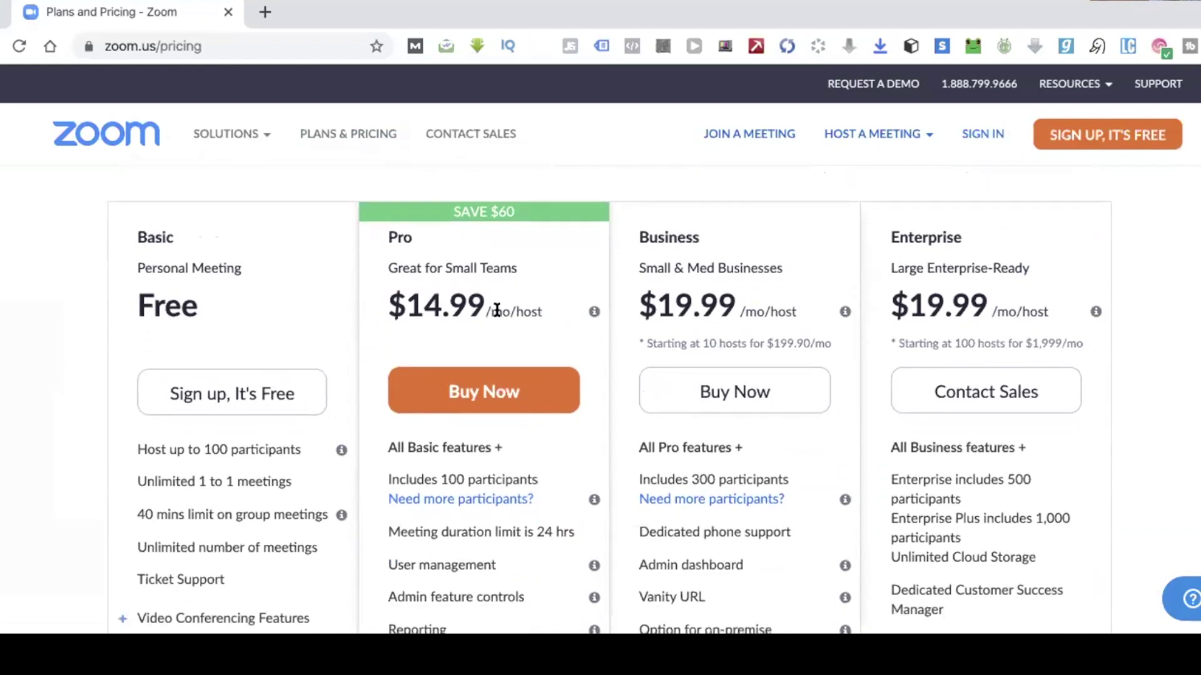
pyautogui.scroll(-2, 498, 319)
pyautogui.scroll(-3, 496, 483)
pyautogui.scroll(10, 496, 483)
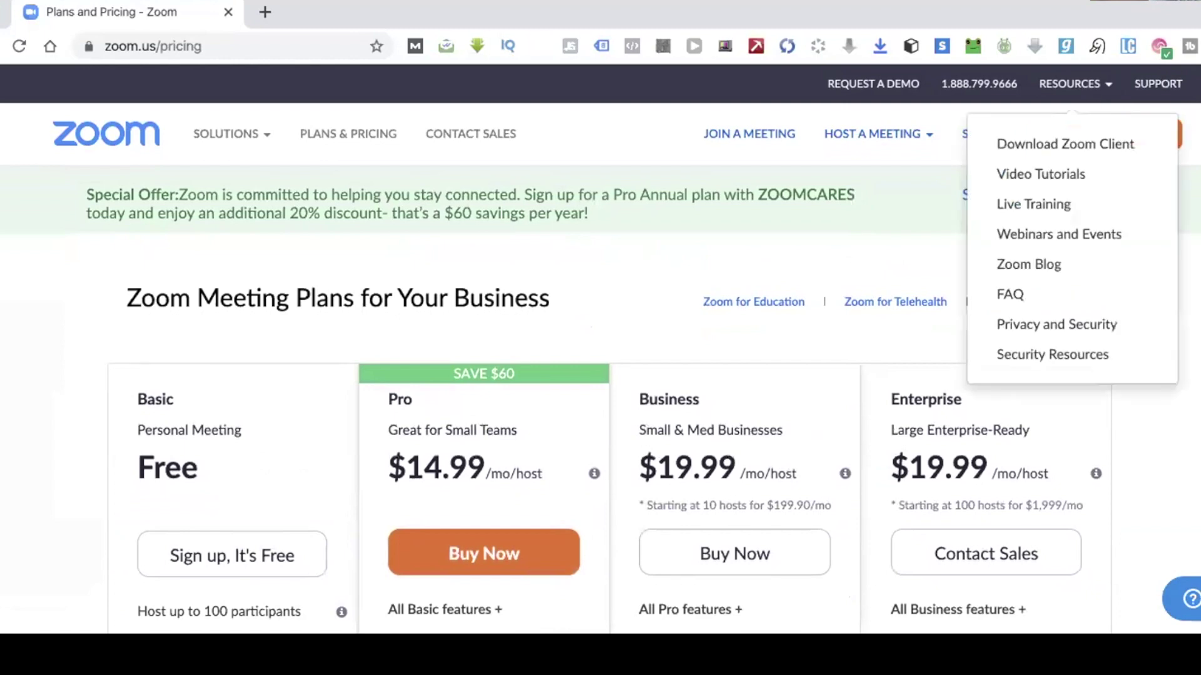
pyautogui.click(973, 138)
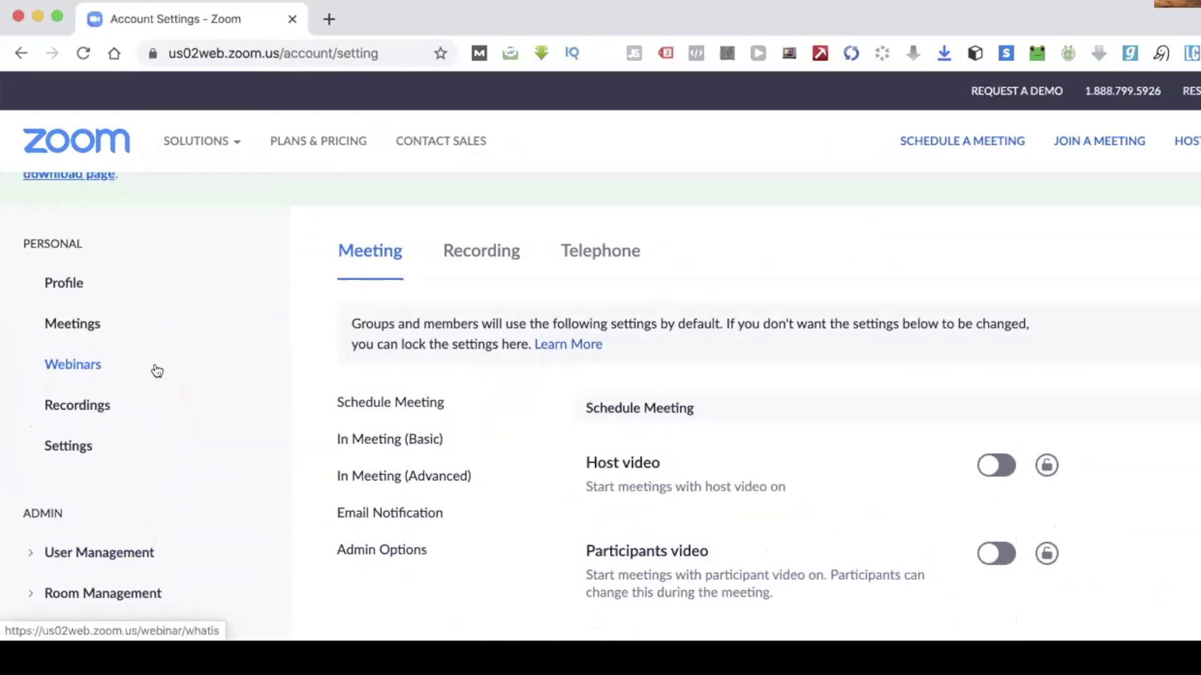
# Confirm 'Allow live streaming meetings' is enabled under In Meeting (Advanced), then start a New Meeting.
pyautogui.scroll(-2, 157, 371)
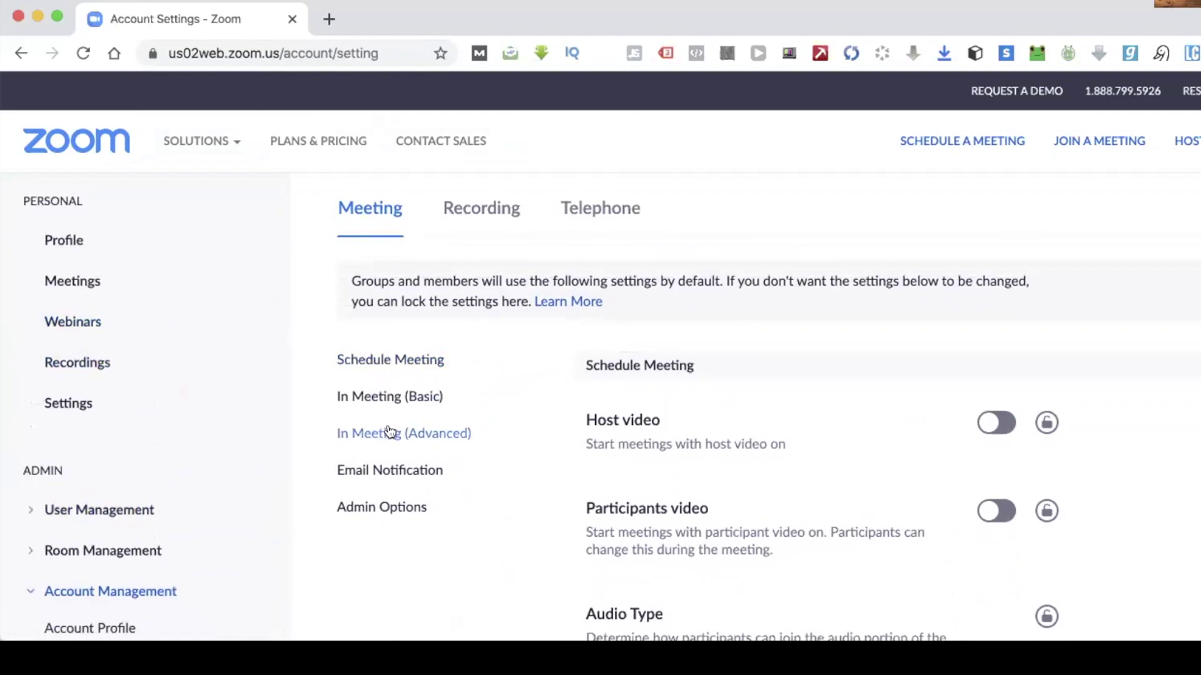
pyautogui.scroll(-5, 383, 432)
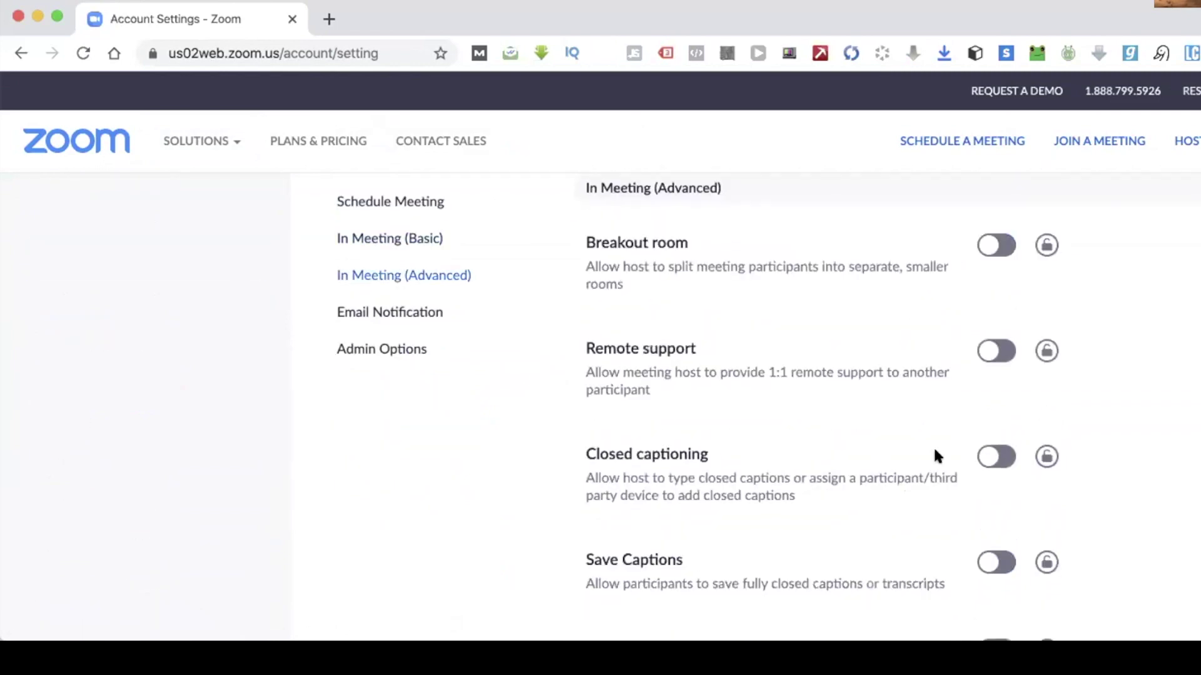
pyautogui.scroll(-15, 935, 452)
pyautogui.scroll(-20, 935, 452)
pyautogui.scroll(-15, 936, 455)
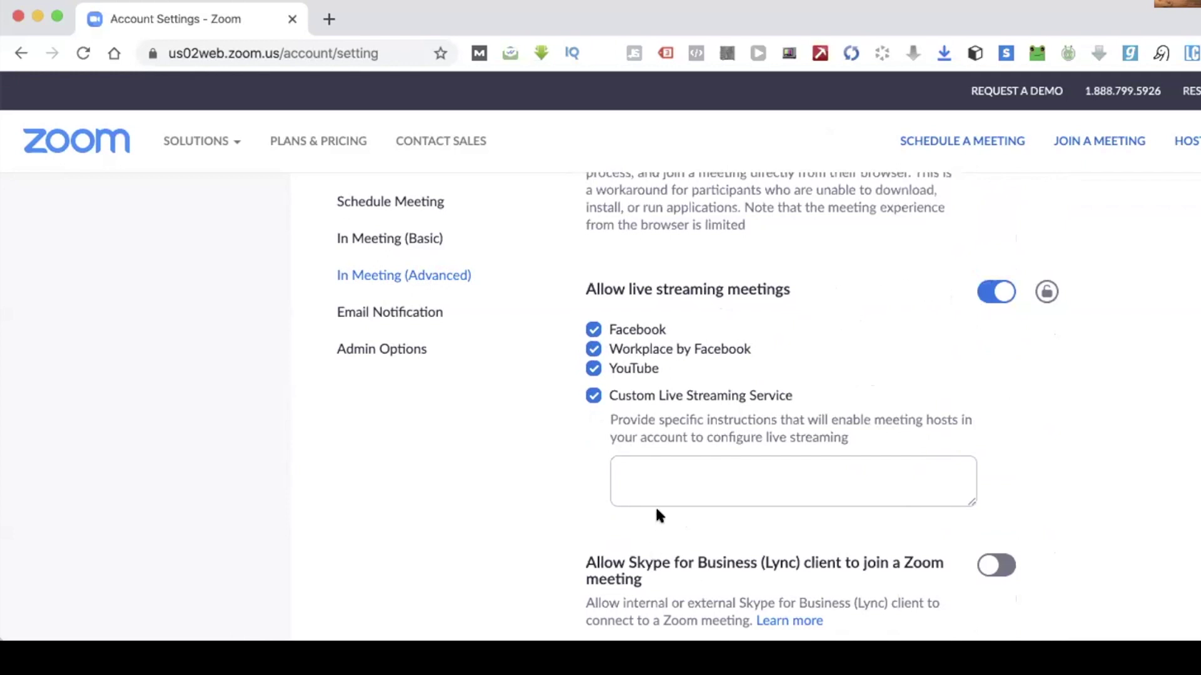
pyautogui.scroll(-2, 657, 516)
pyautogui.scroll(-20, 657, 510)
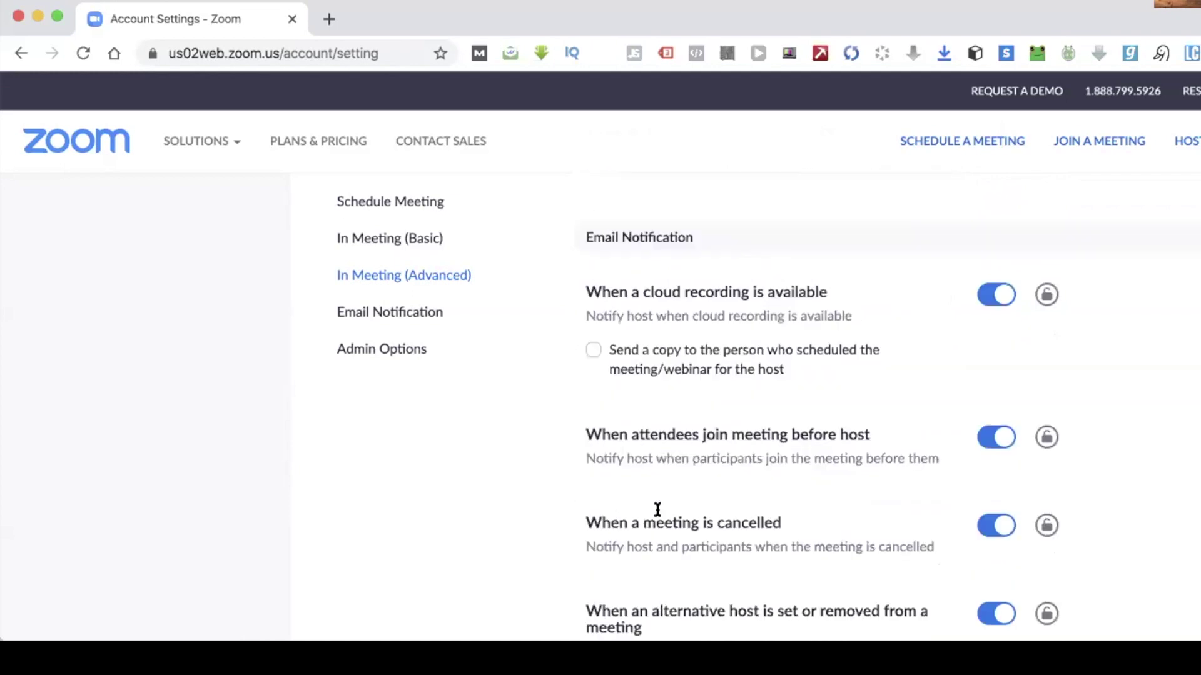
pyautogui.scroll(20, 656, 510)
pyautogui.scroll(15, 655, 513)
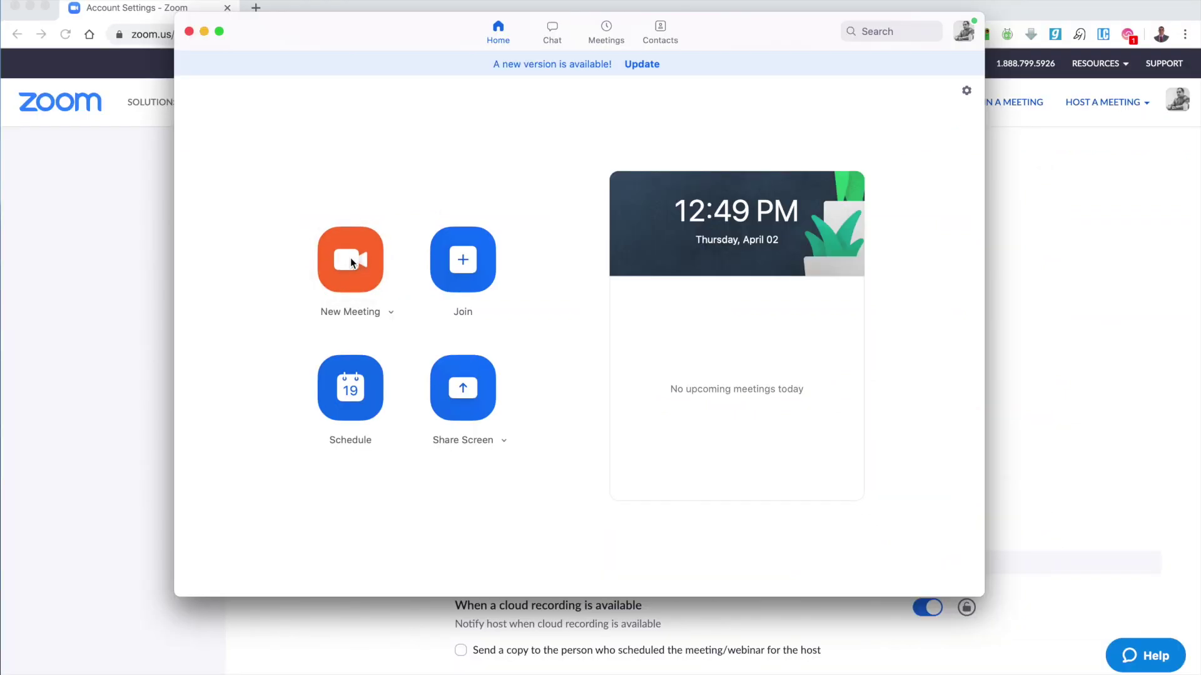
pyautogui.click(350, 257)
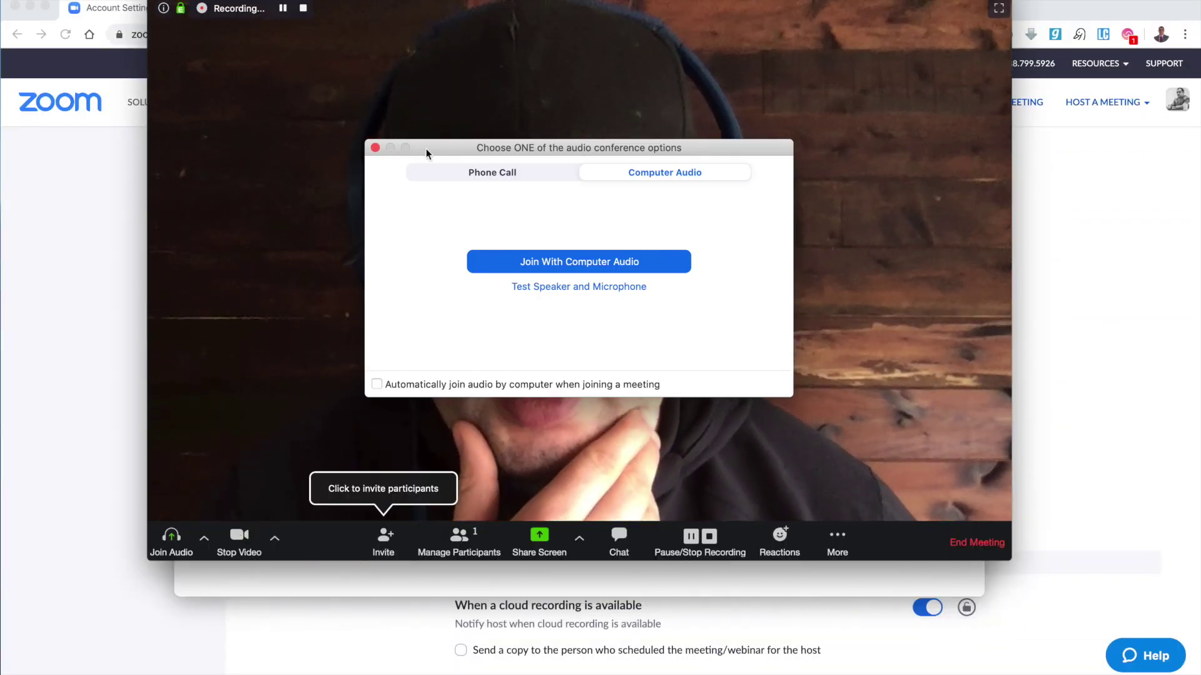
# Join with computer audio and choose Live on Facebook from the meeting's More menu.
pyautogui.click(523, 261)
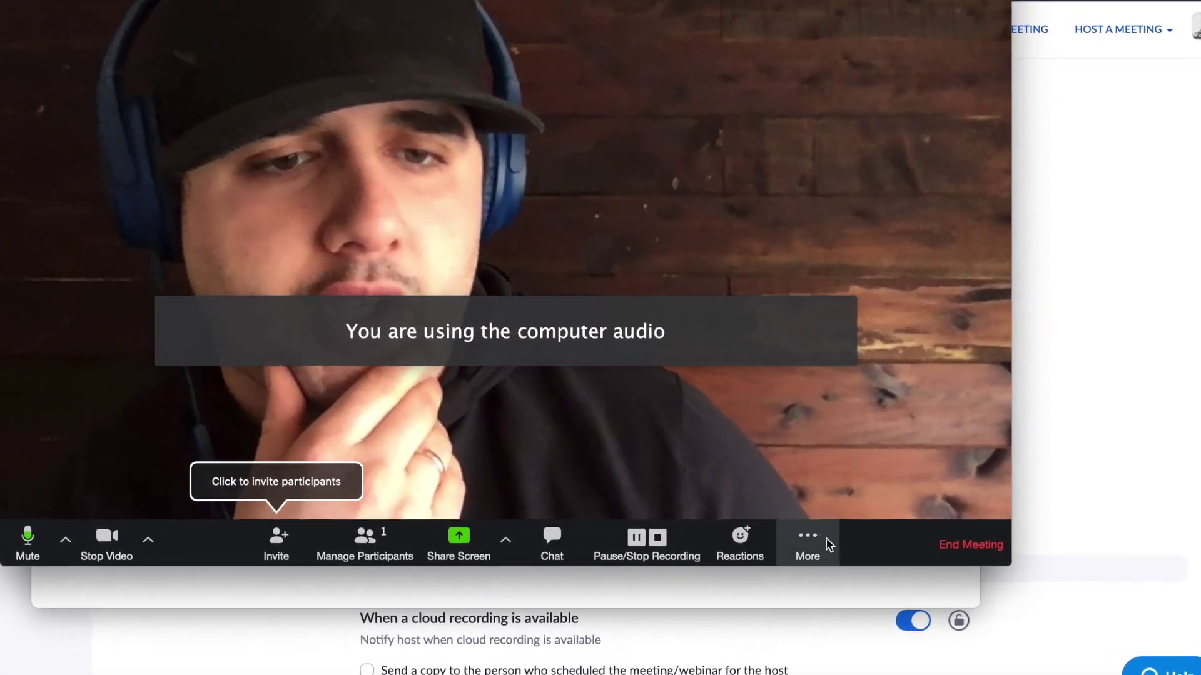
pyautogui.click(833, 547)
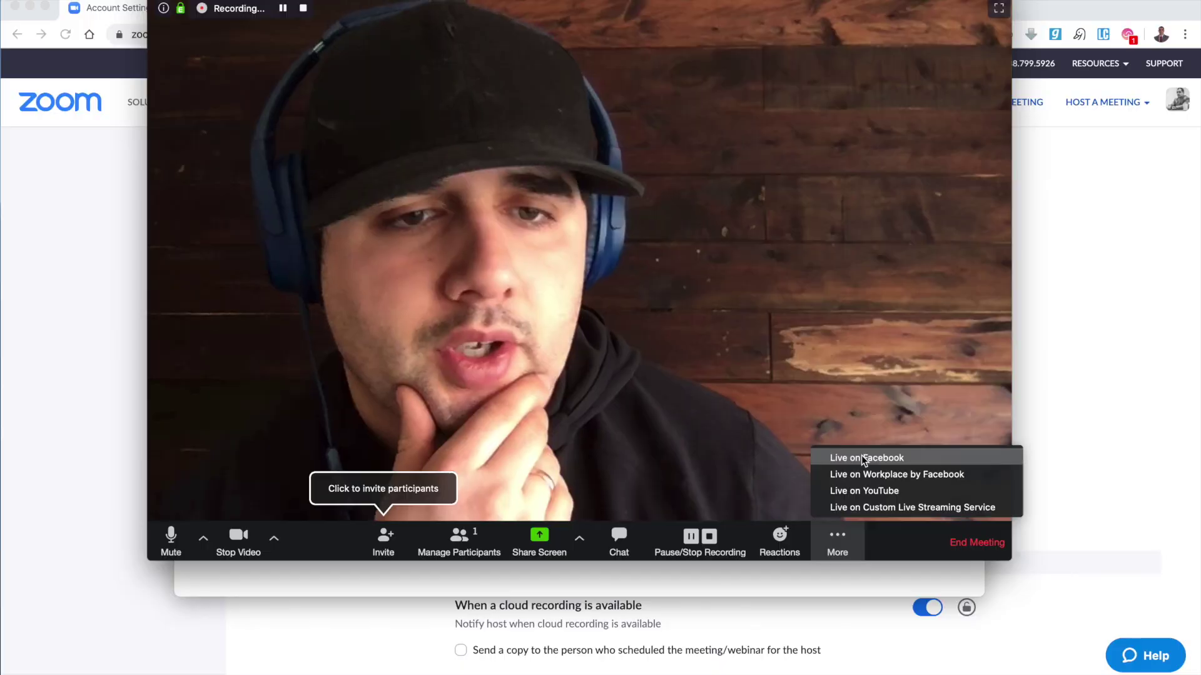
pyautogui.click(864, 459)
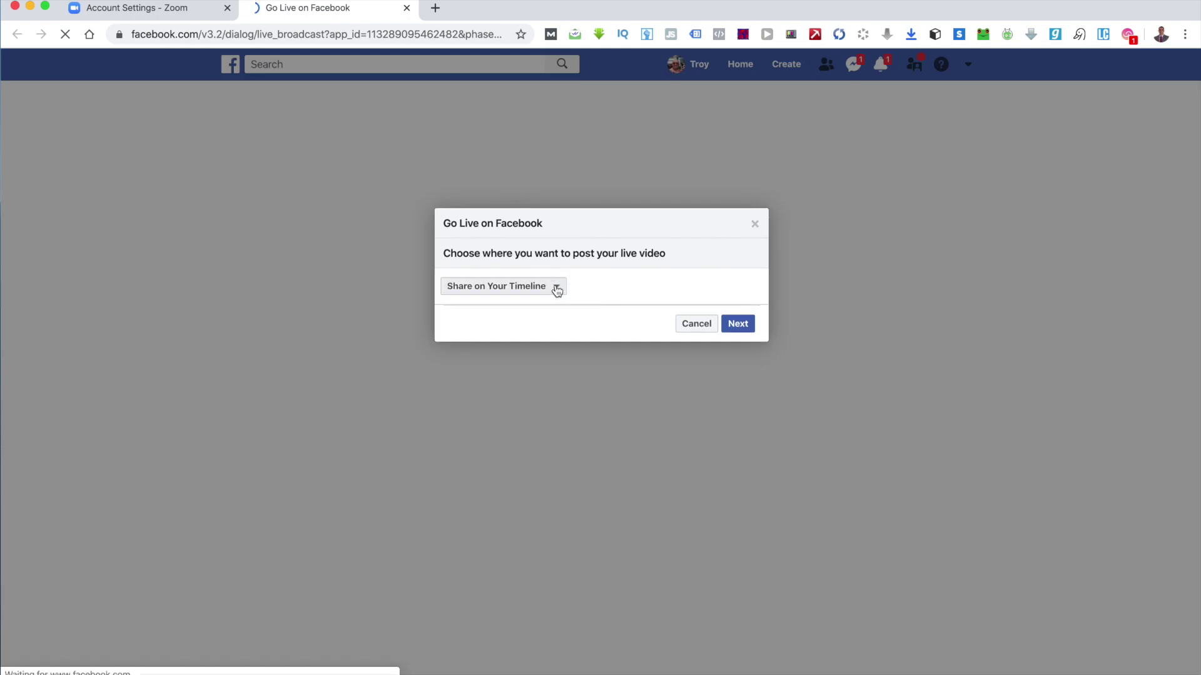
# Keep 'Share on Your Timeline' as the Facebook live video destination.
pyautogui.click(557, 292)
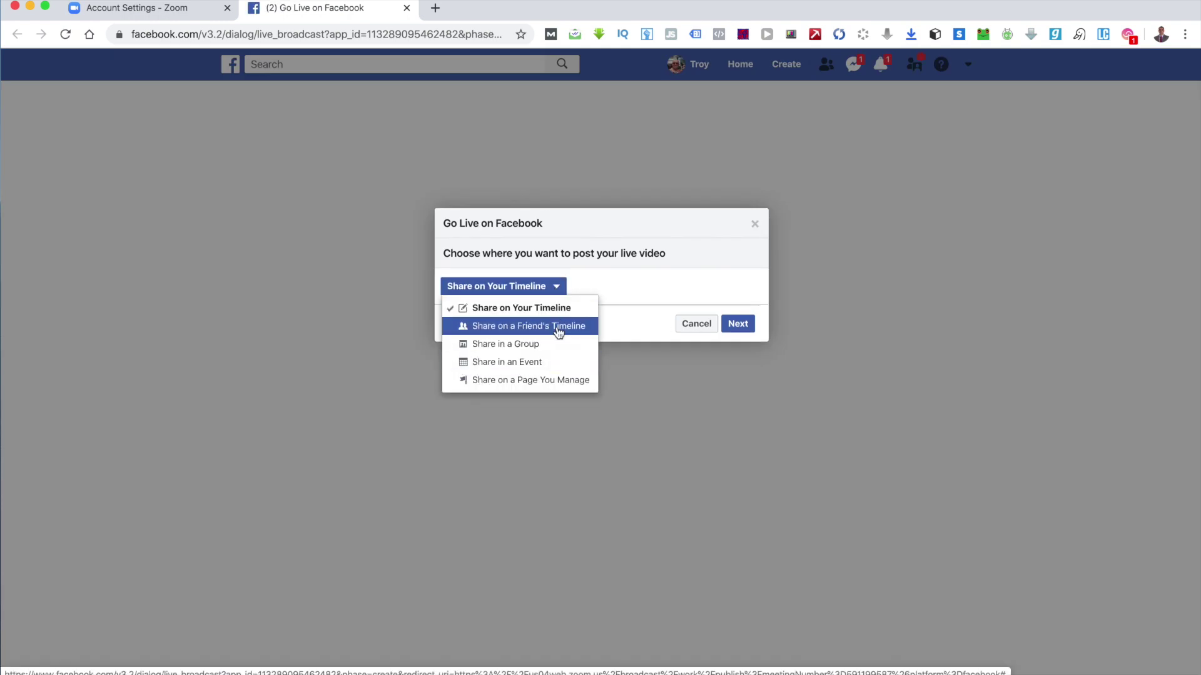
pyautogui.click(558, 291)
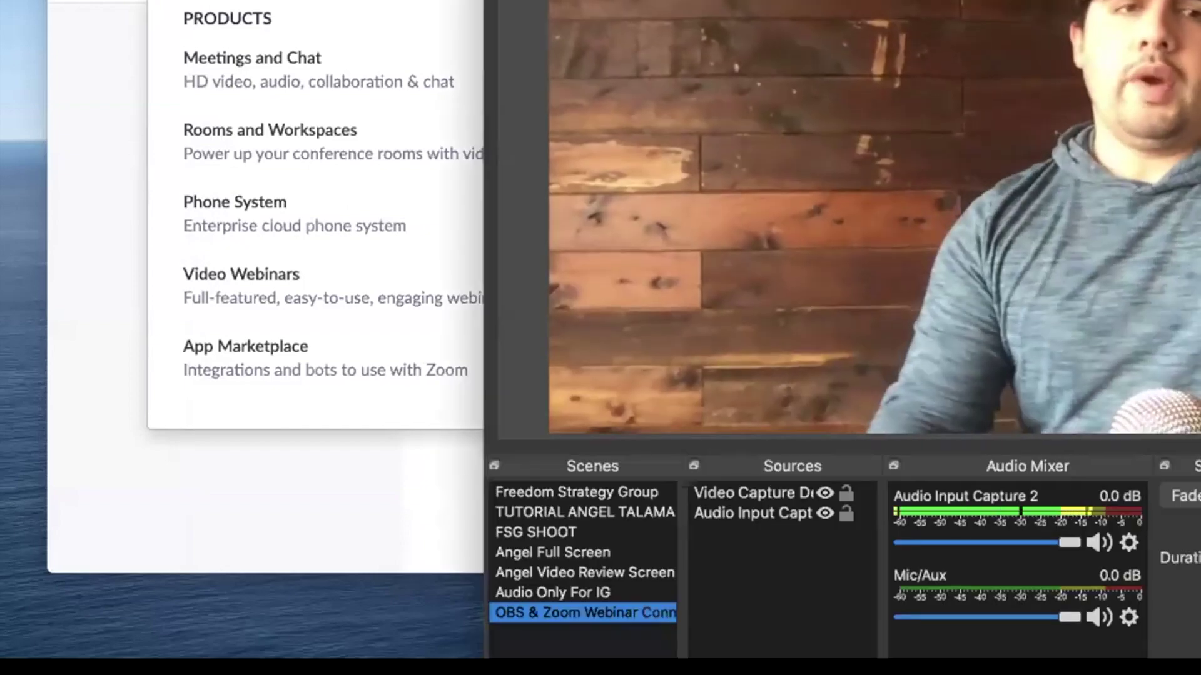
# Drag the OBS window by its title bar so the whole window fits on screen.
pyautogui.moveTo(901, 0); pyautogui.dragTo(583, 0)
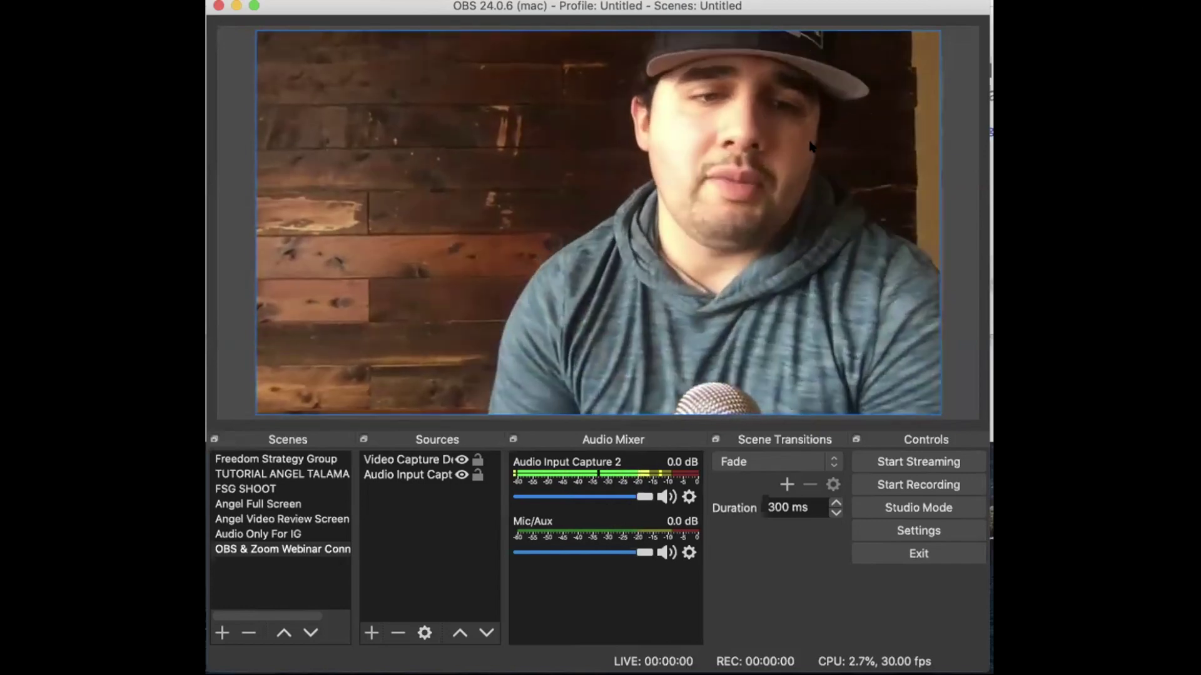
# Create a new scene named 'live tutorial'.
pyautogui.click(223, 633)
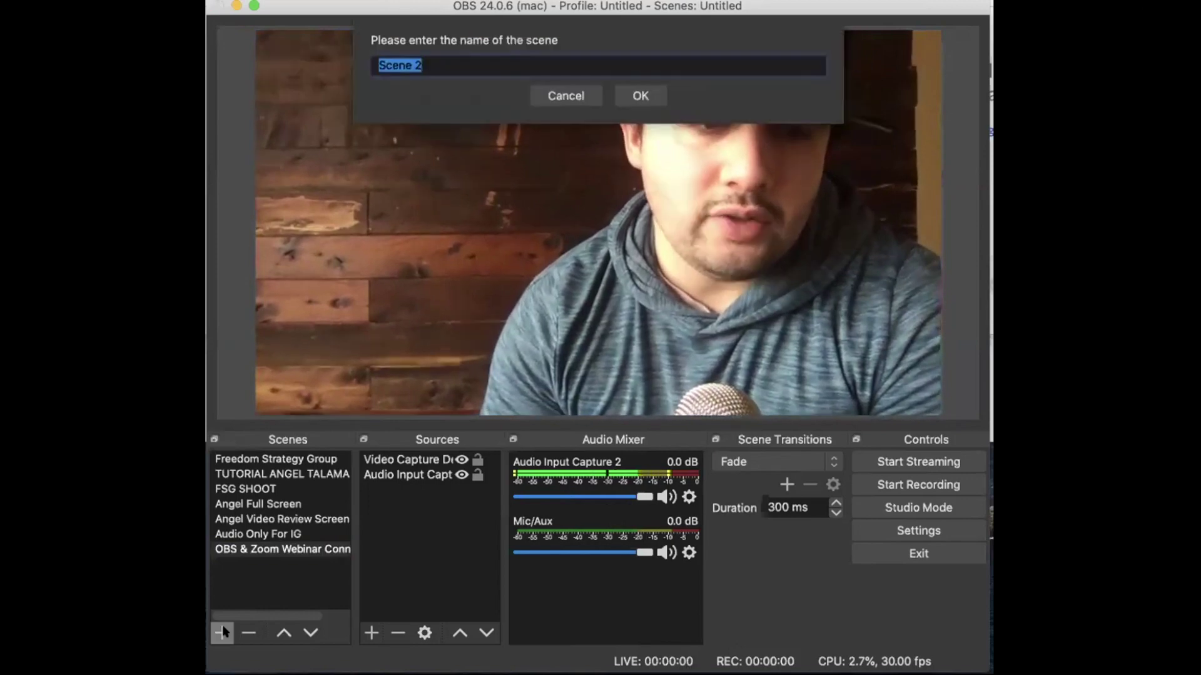
pyautogui.press('BackSpace')
pyautogui.write('live tutorial')
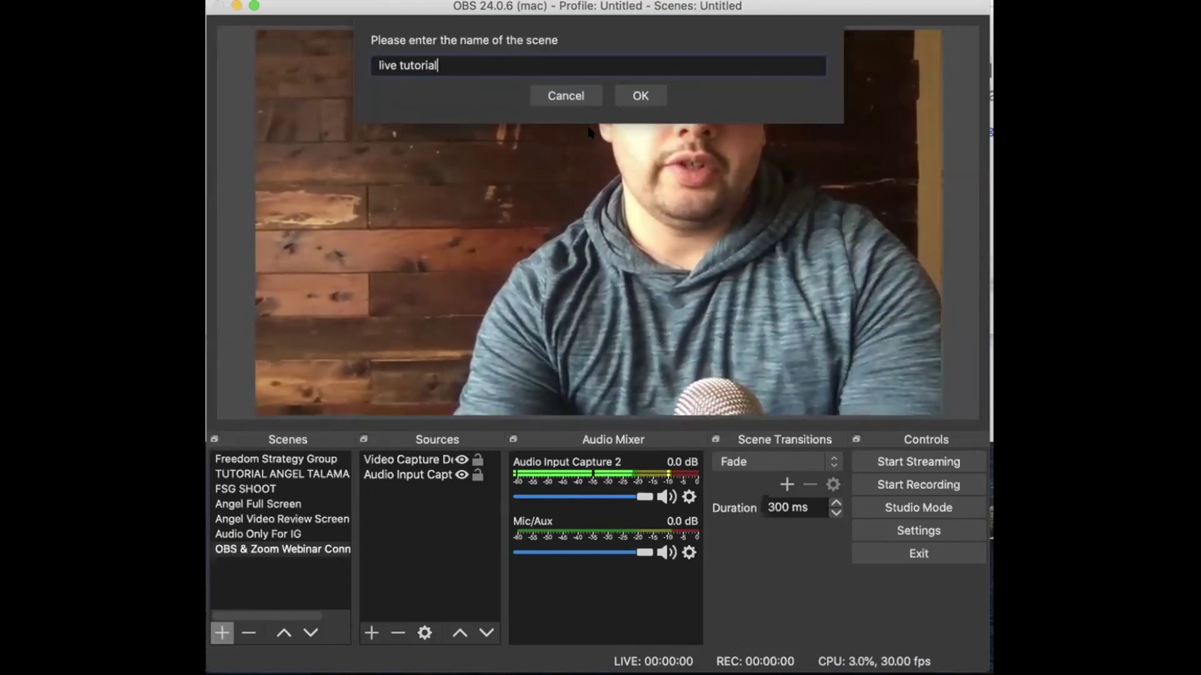
pyautogui.click(640, 96)
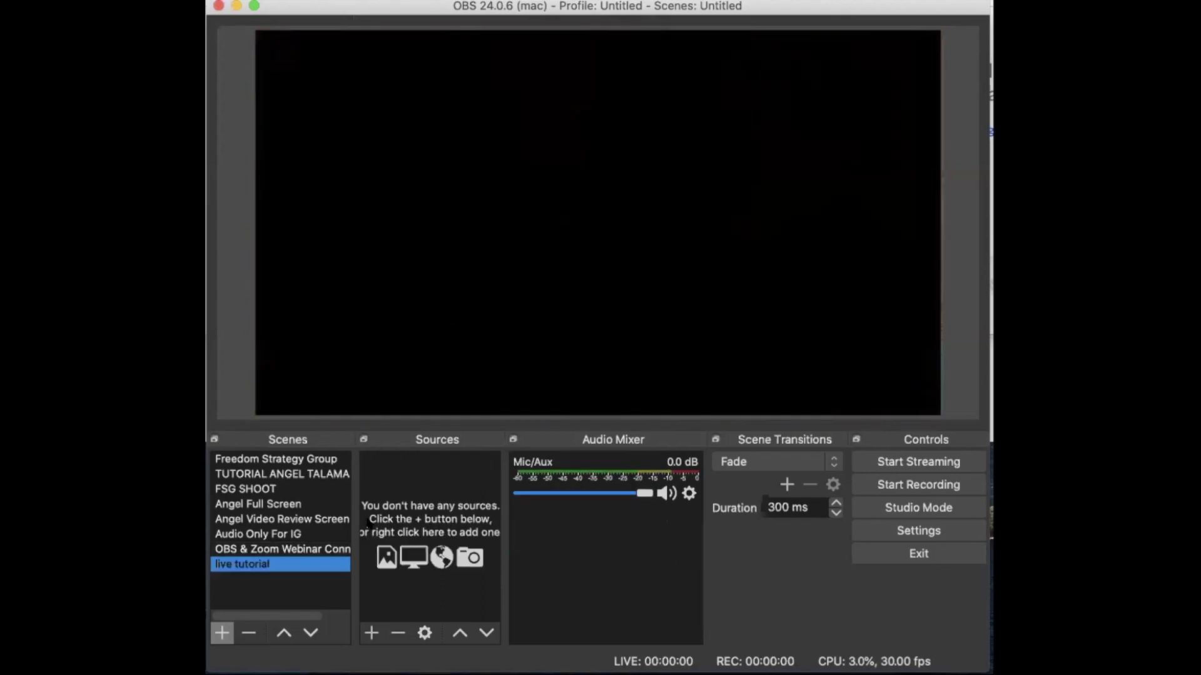
# Add an Audio Input Capture named 'yeti' using the Yeti Stereo Microphone.
pyautogui.click(370, 633)
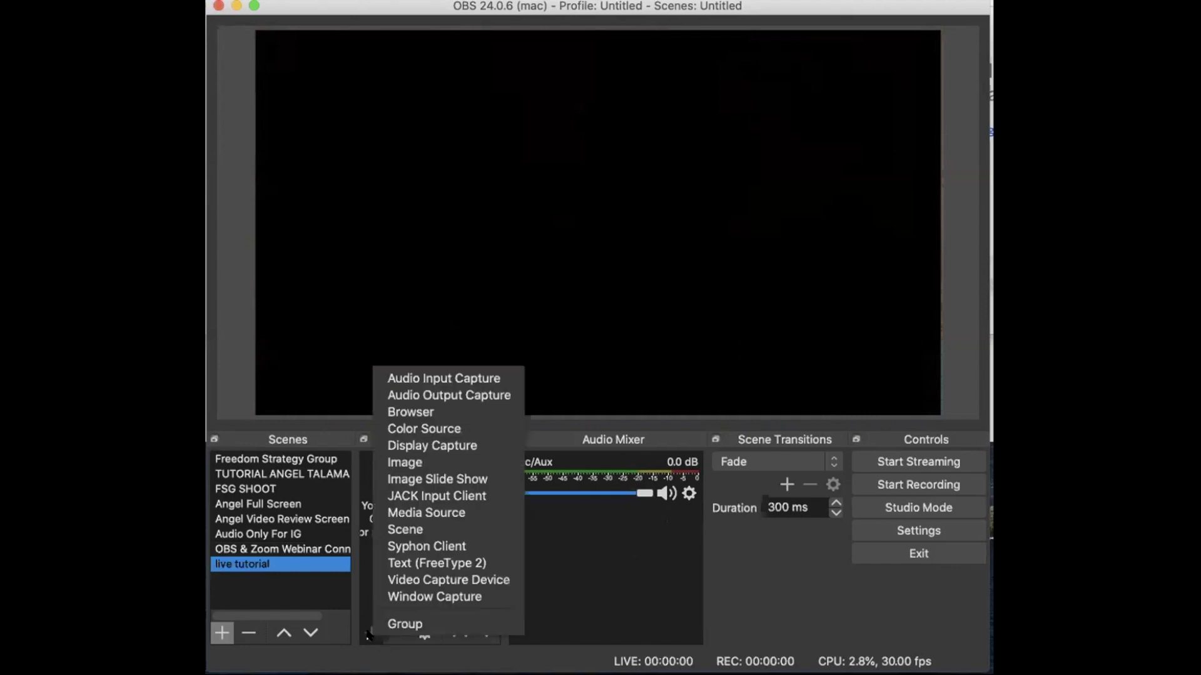
pyautogui.click(412, 378)
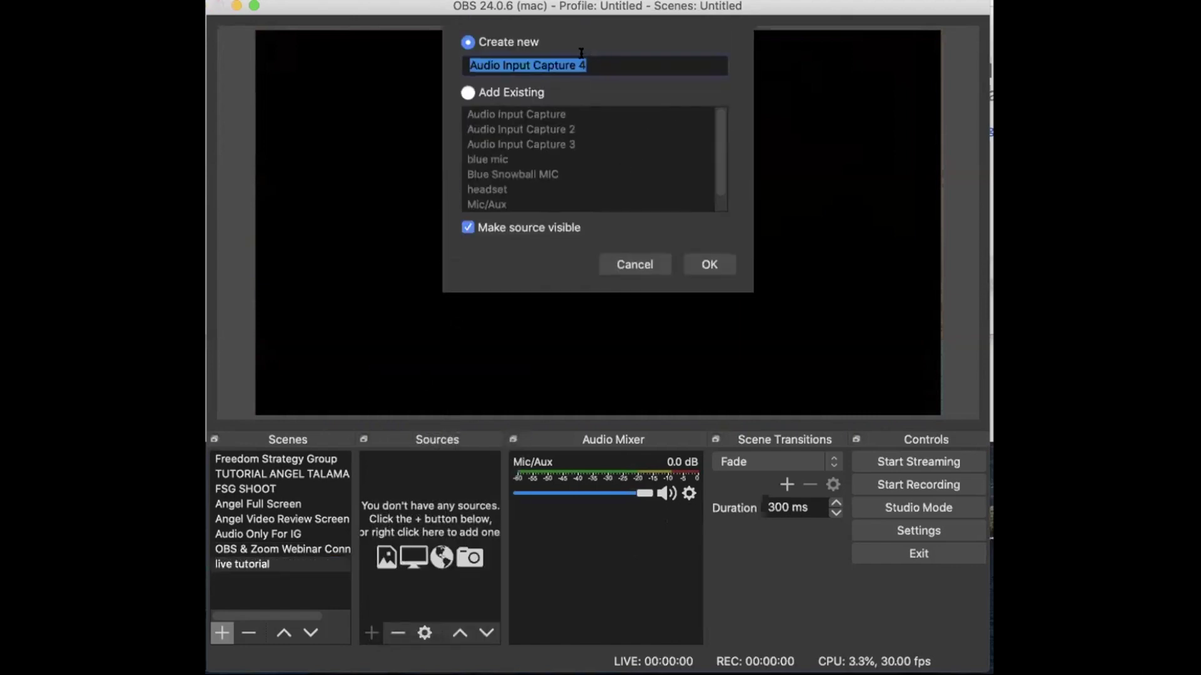
pyautogui.click(710, 264)
pyautogui.click(535, 117)
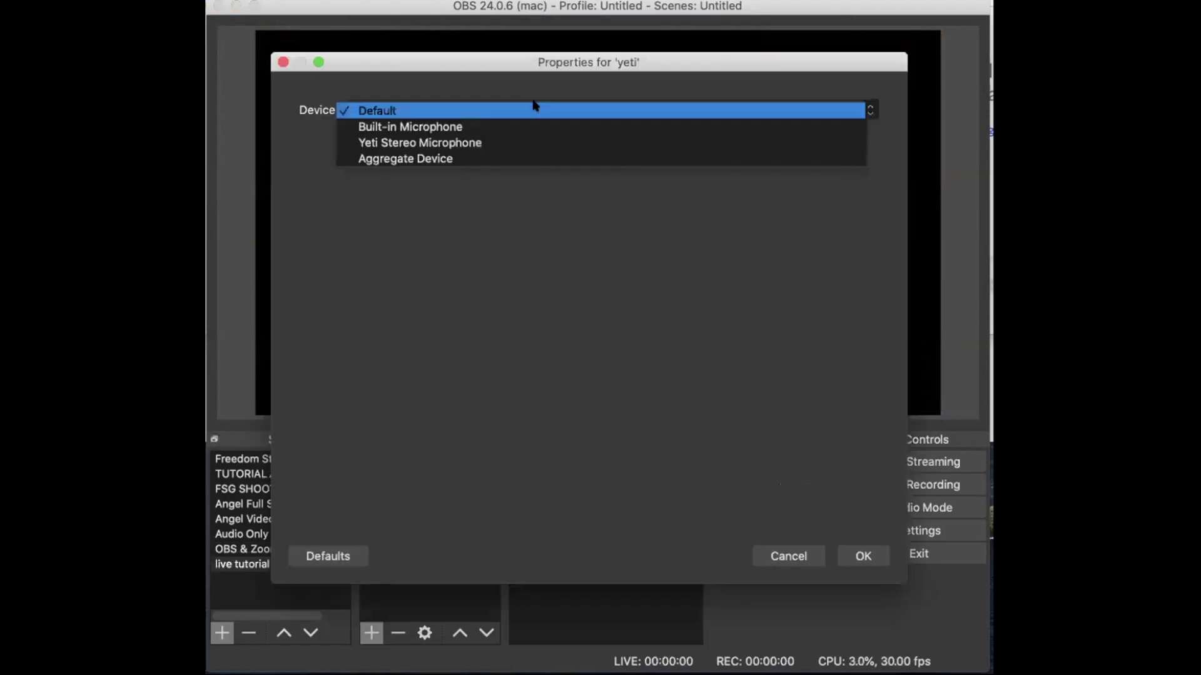
pyautogui.click(505, 144)
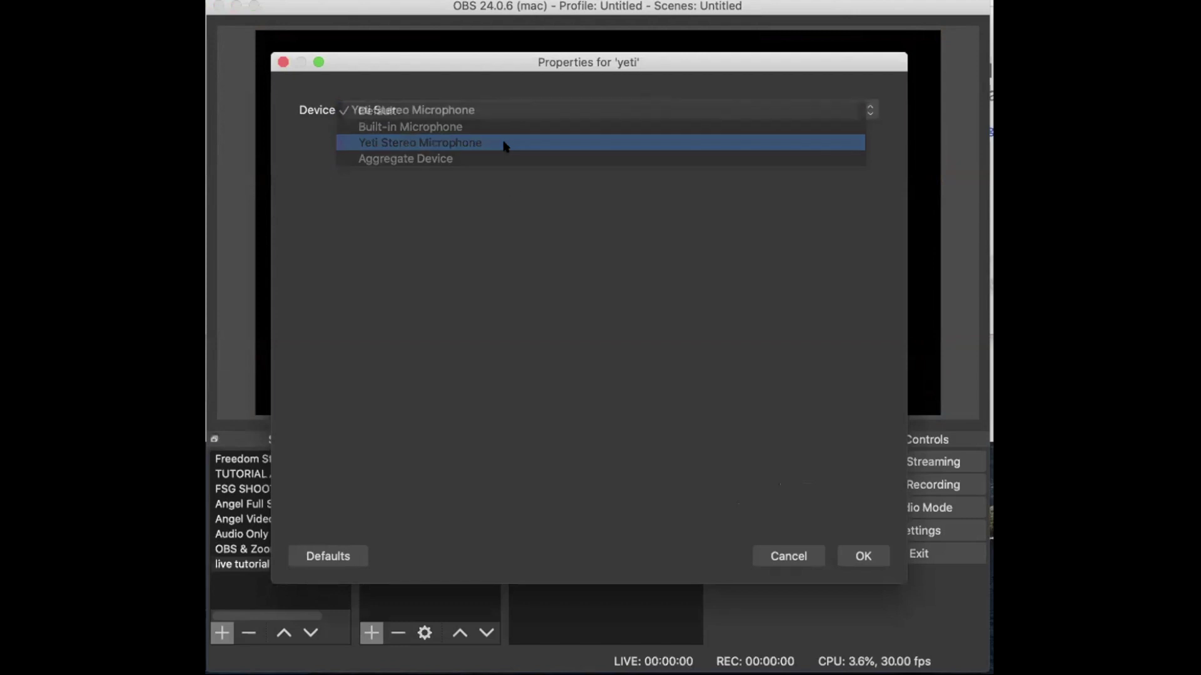
pyautogui.click(863, 556)
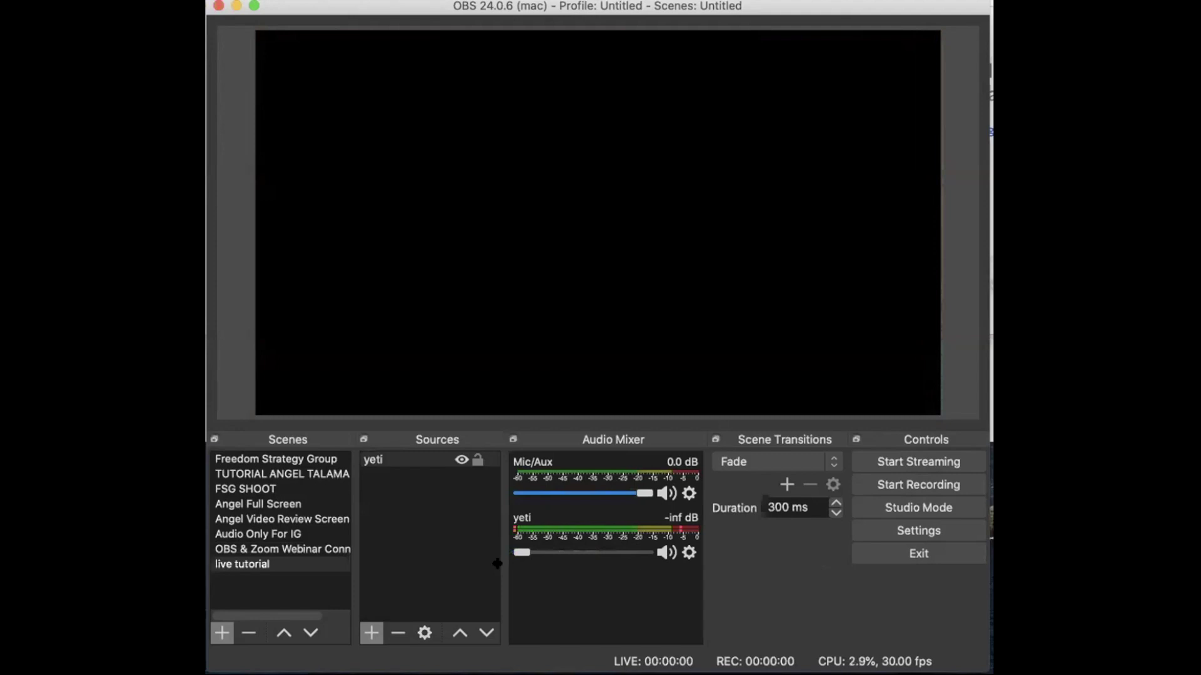
# Add a Video Capture Device using the FaceTime HD Camera (Built-in) at 1280x720.
pyautogui.click(370, 634)
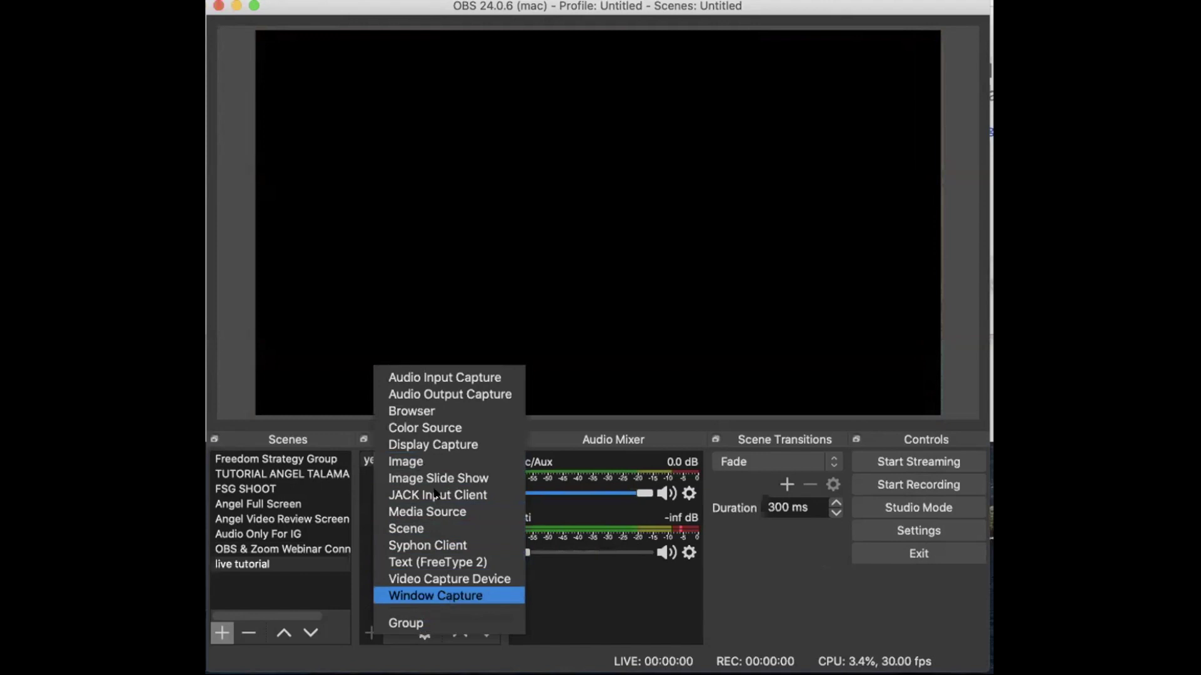
pyautogui.click(449, 577)
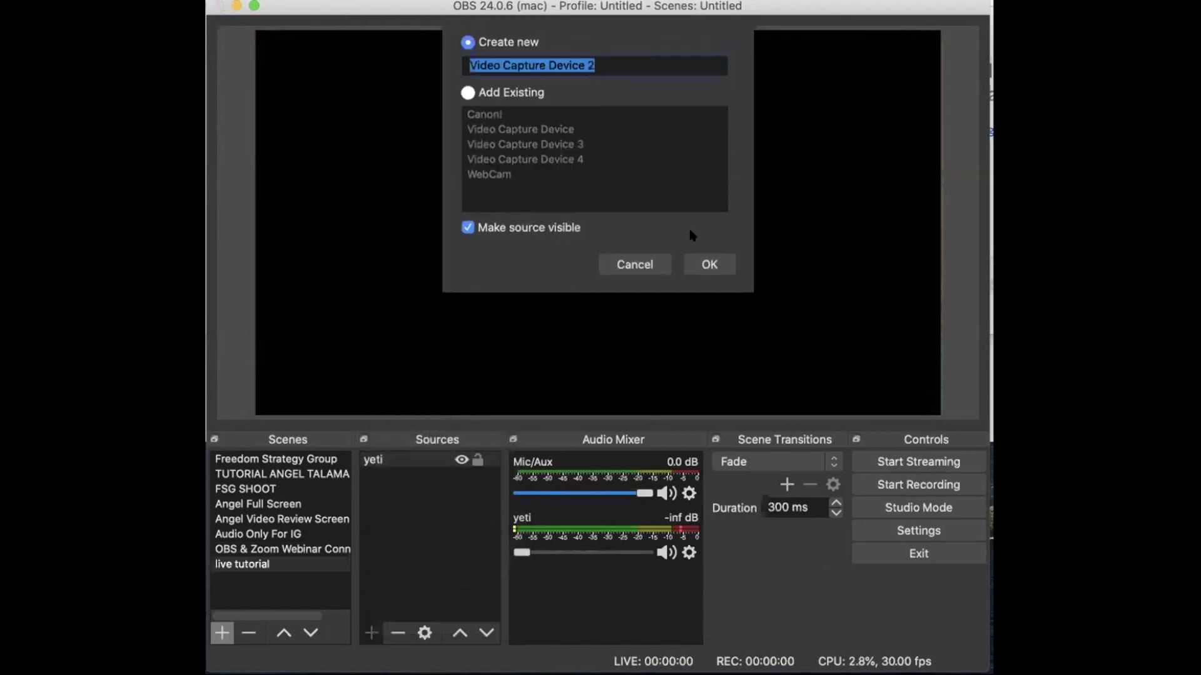
pyautogui.click(708, 264)
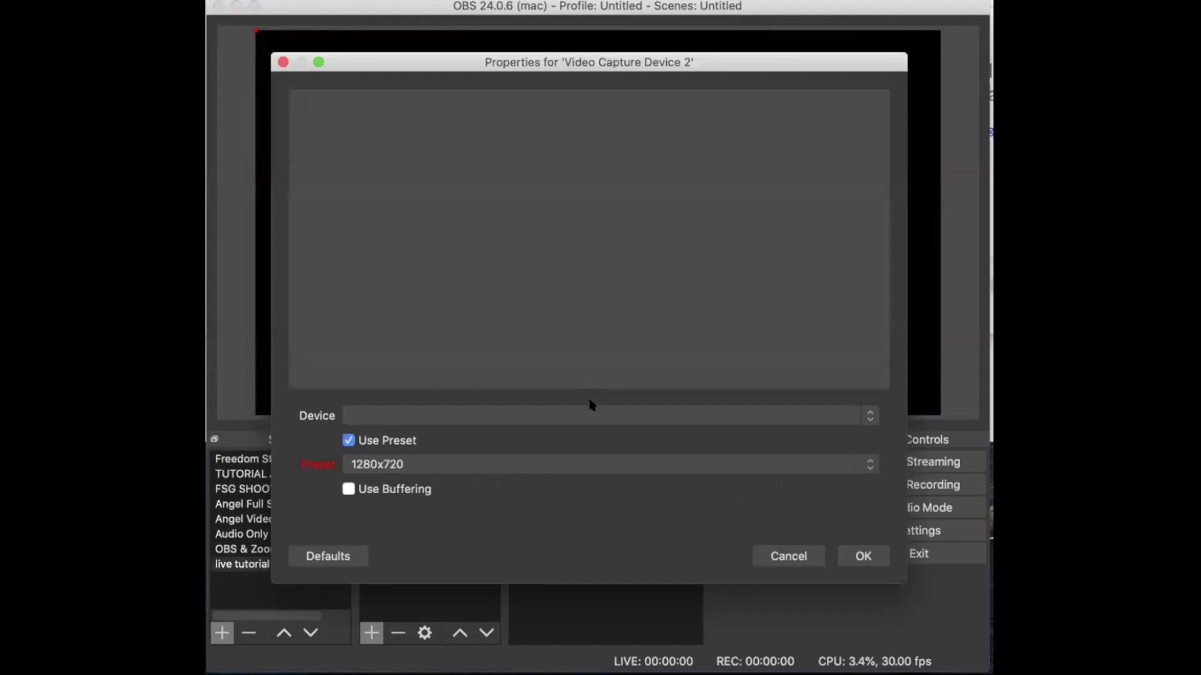
pyautogui.click(585, 415)
pyautogui.click(563, 431)
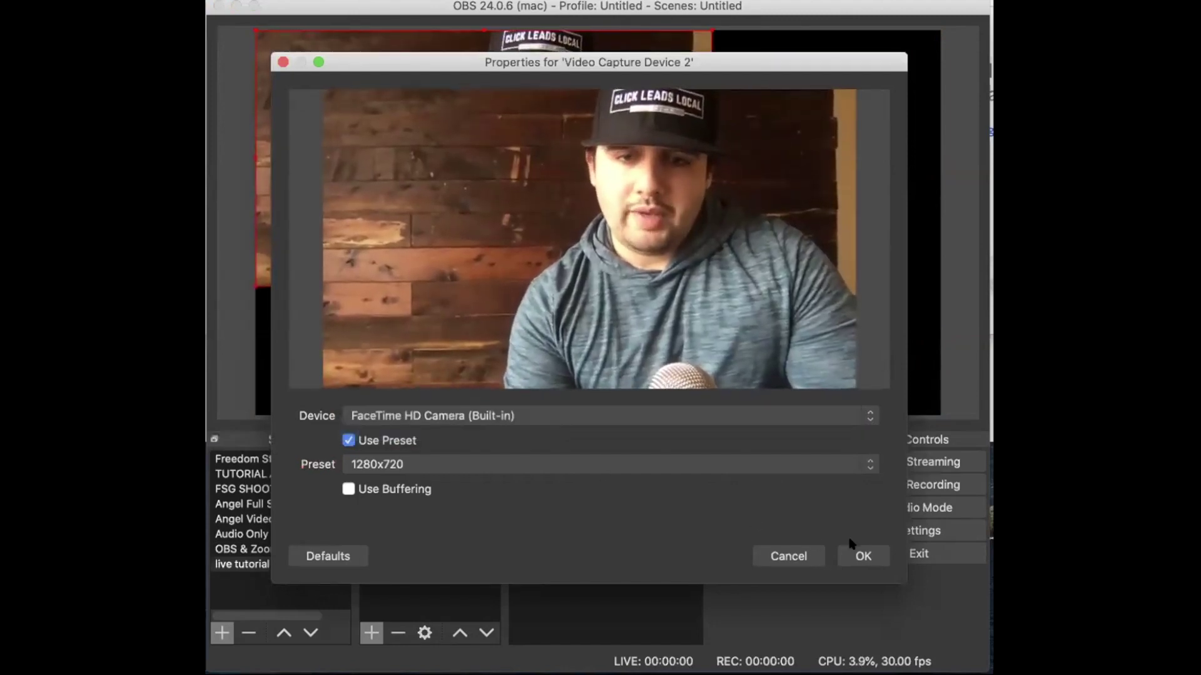
pyautogui.click(846, 559)
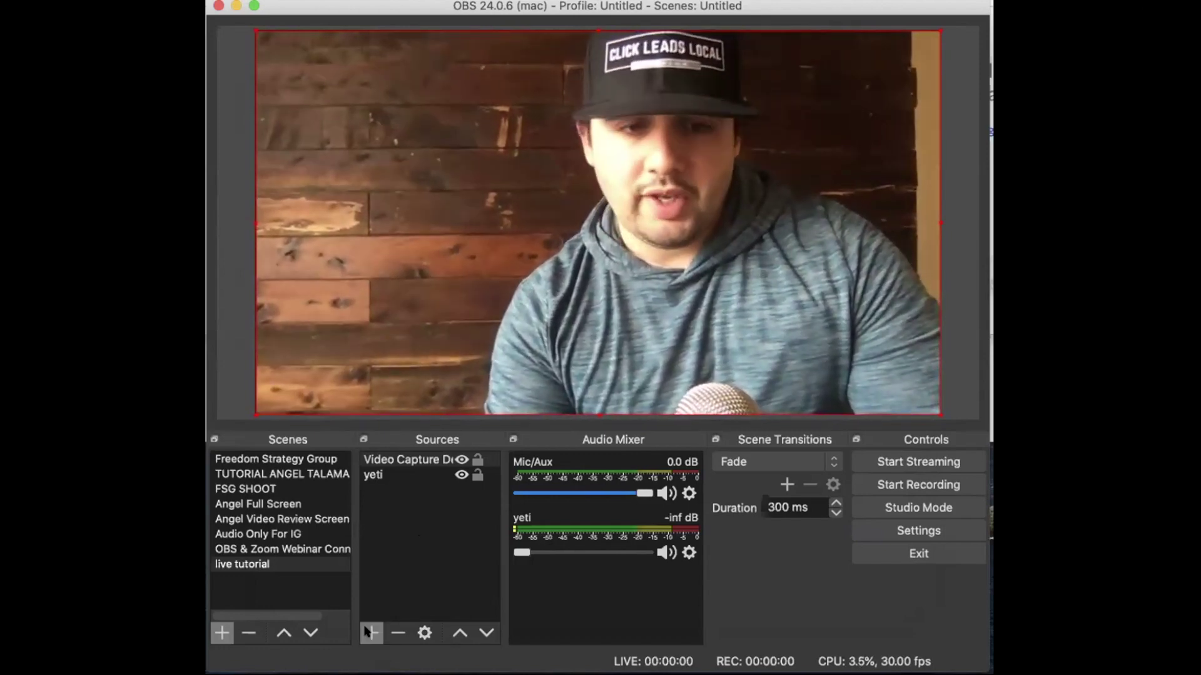
pyautogui.click(372, 633)
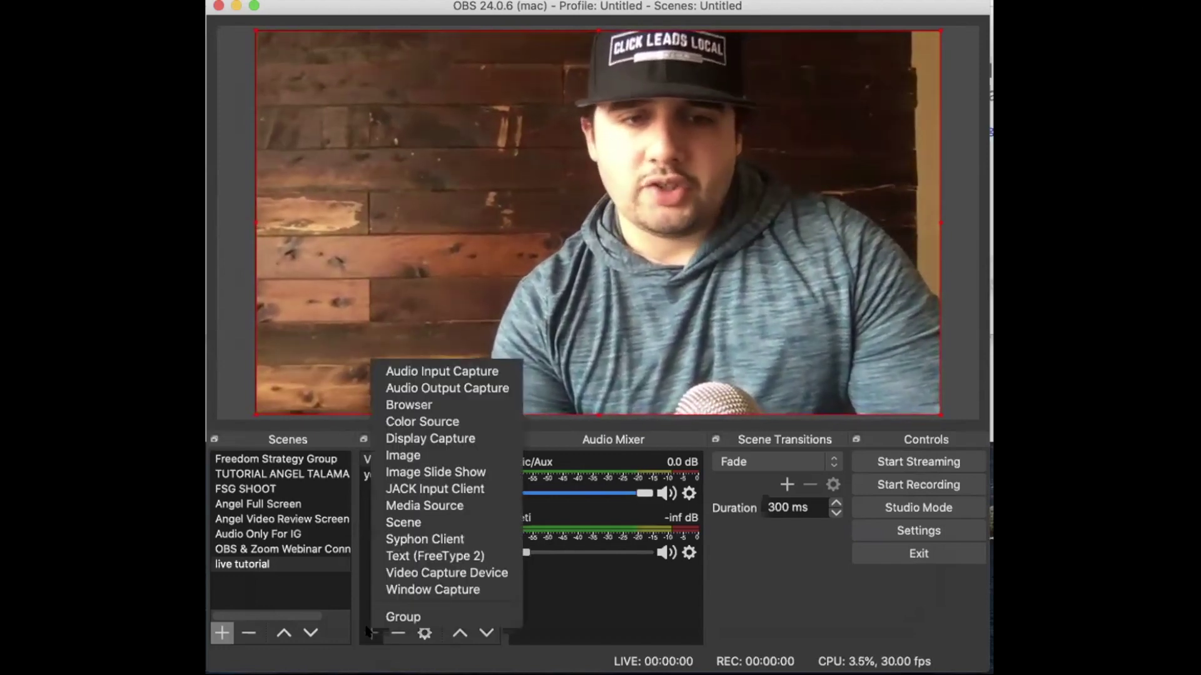
# Add a Window Capture of [Dock] Desktop Picture, then hide it so the webcam shows.
pyautogui.click(408, 591)
pyautogui.click(696, 268)
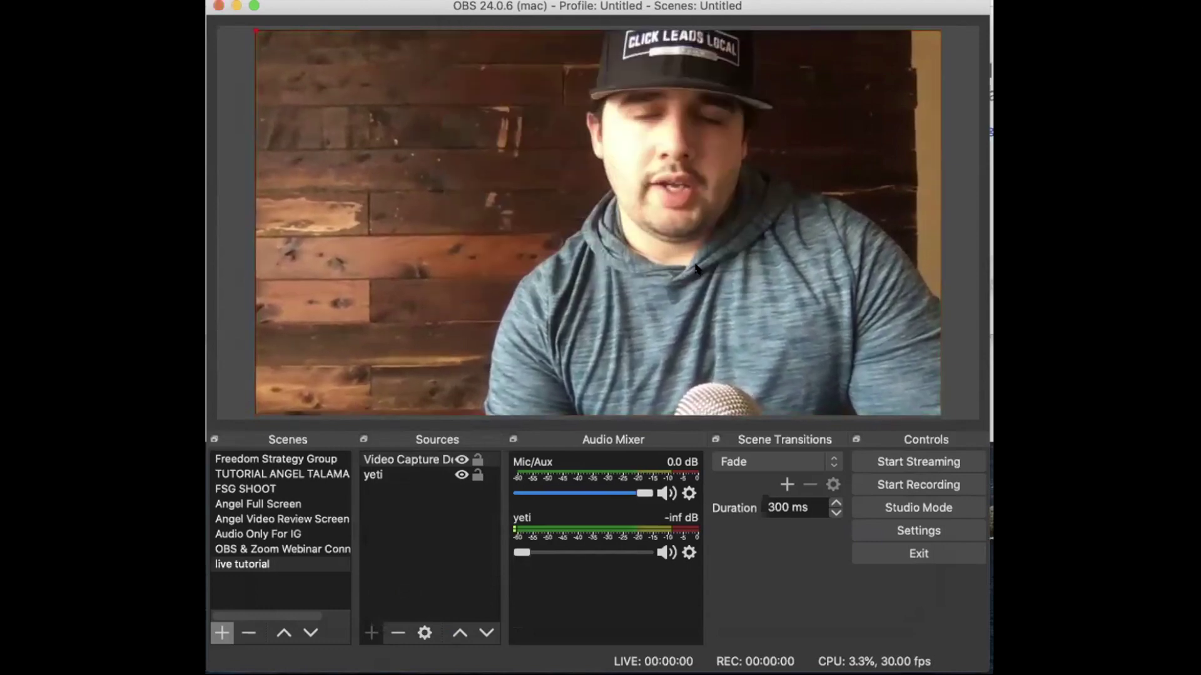
pyautogui.click(518, 409)
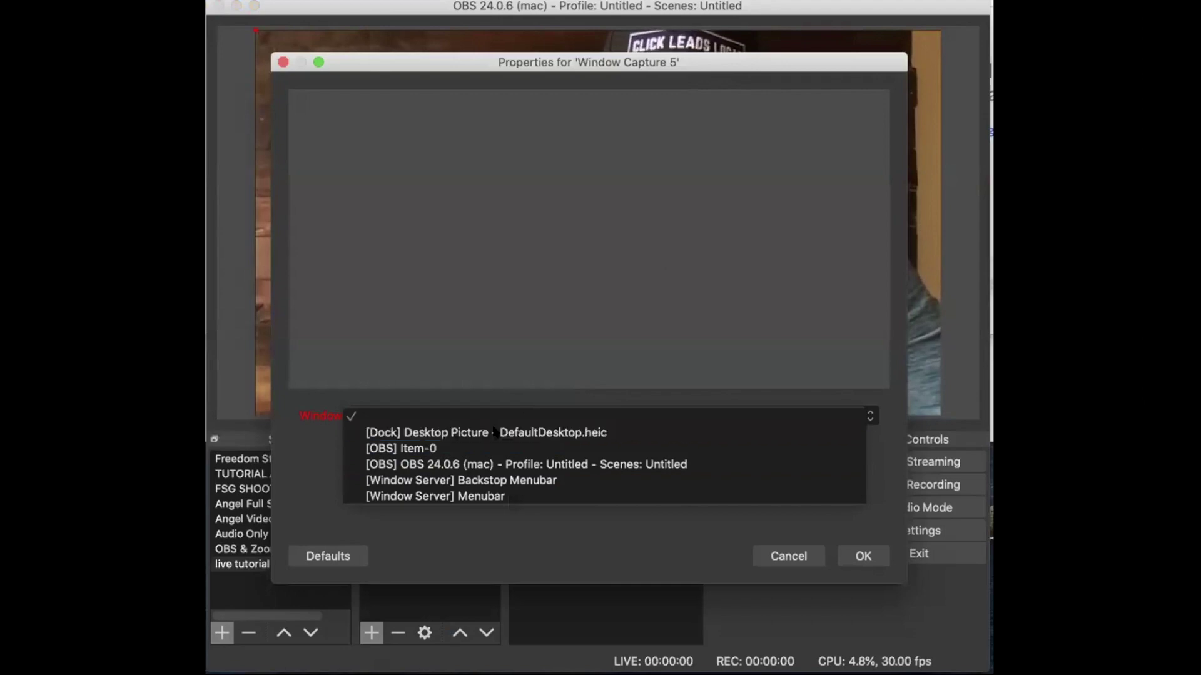
pyautogui.click(488, 433)
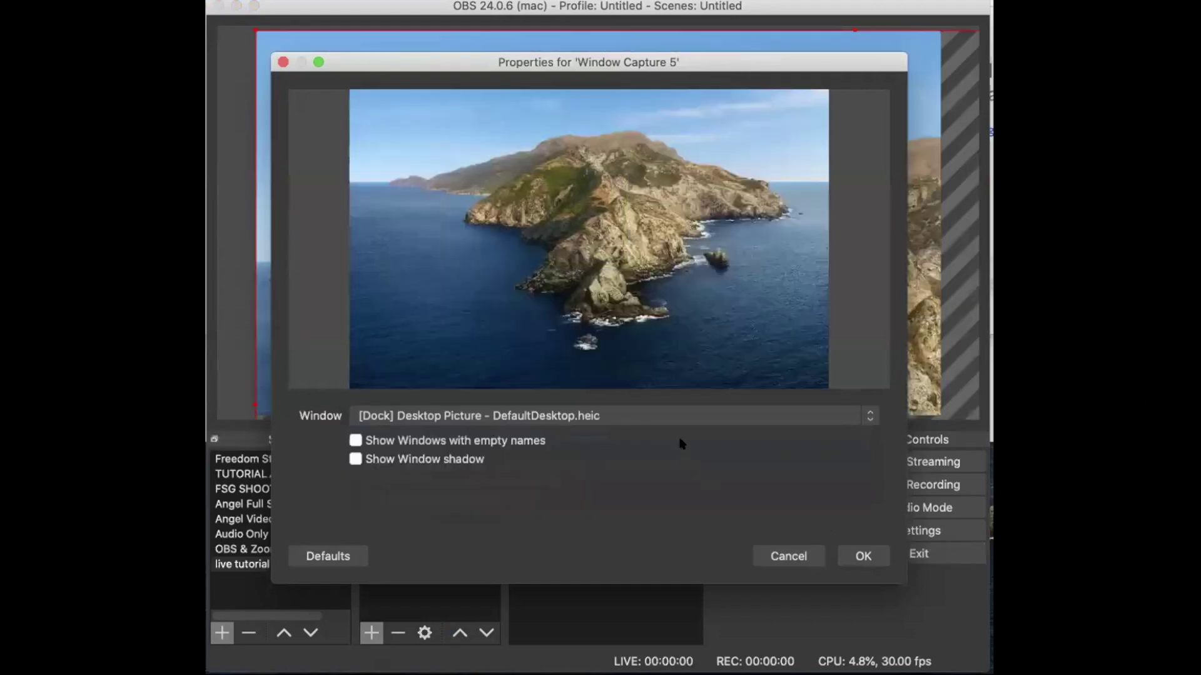
pyautogui.click(776, 556)
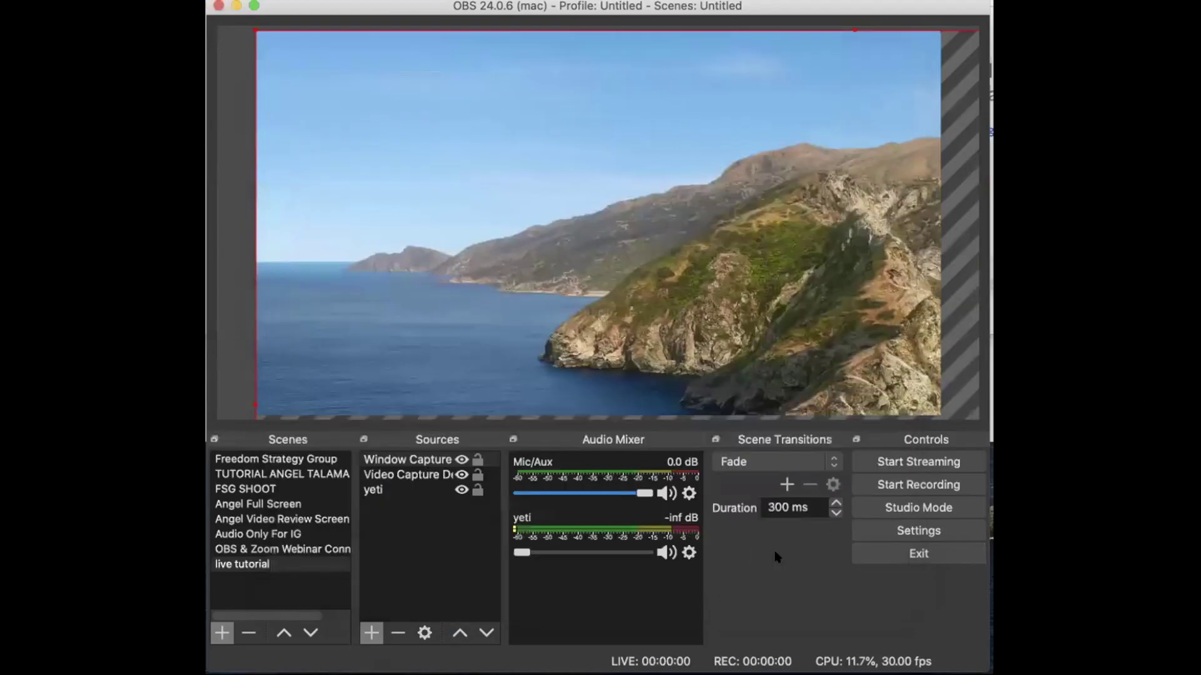
pyautogui.click(411, 460)
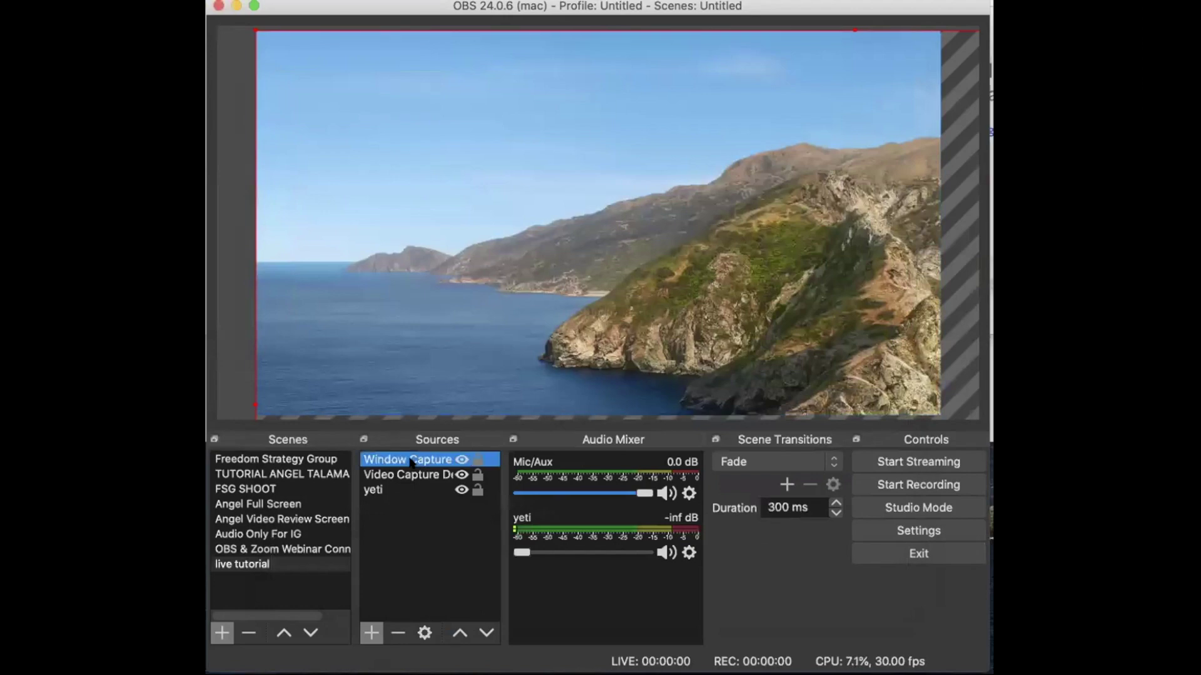
pyautogui.click(462, 459)
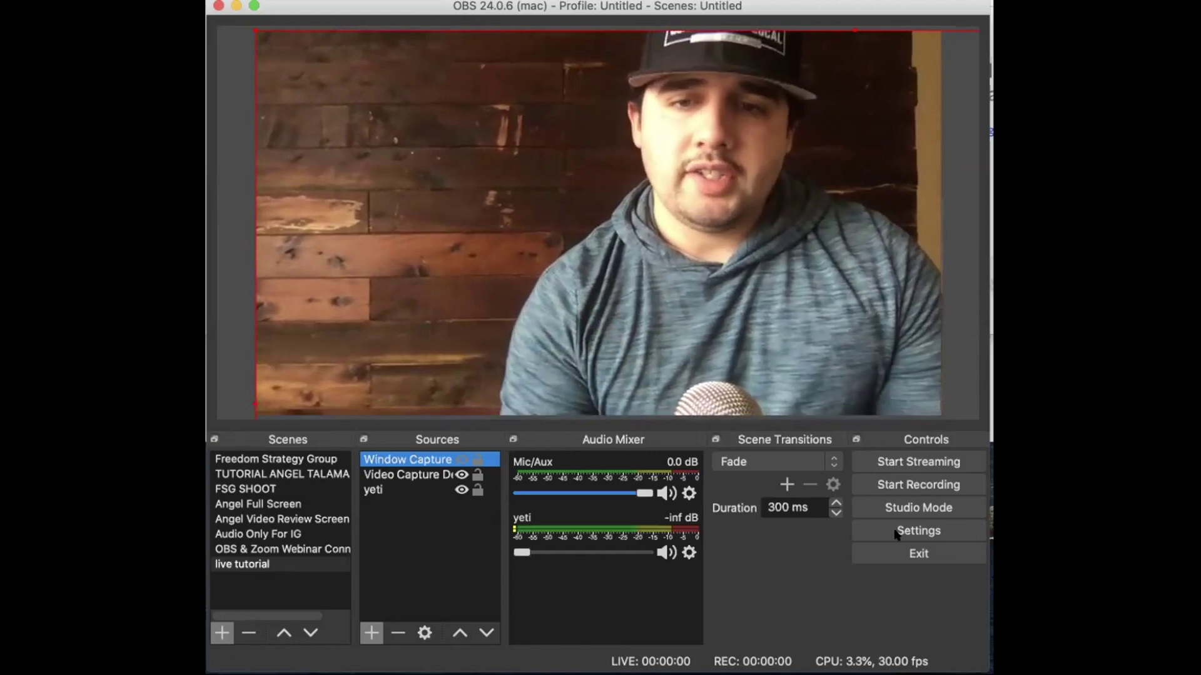
# Open Settings to the Stream page and browse the streaming Service list.
pyautogui.click(923, 532)
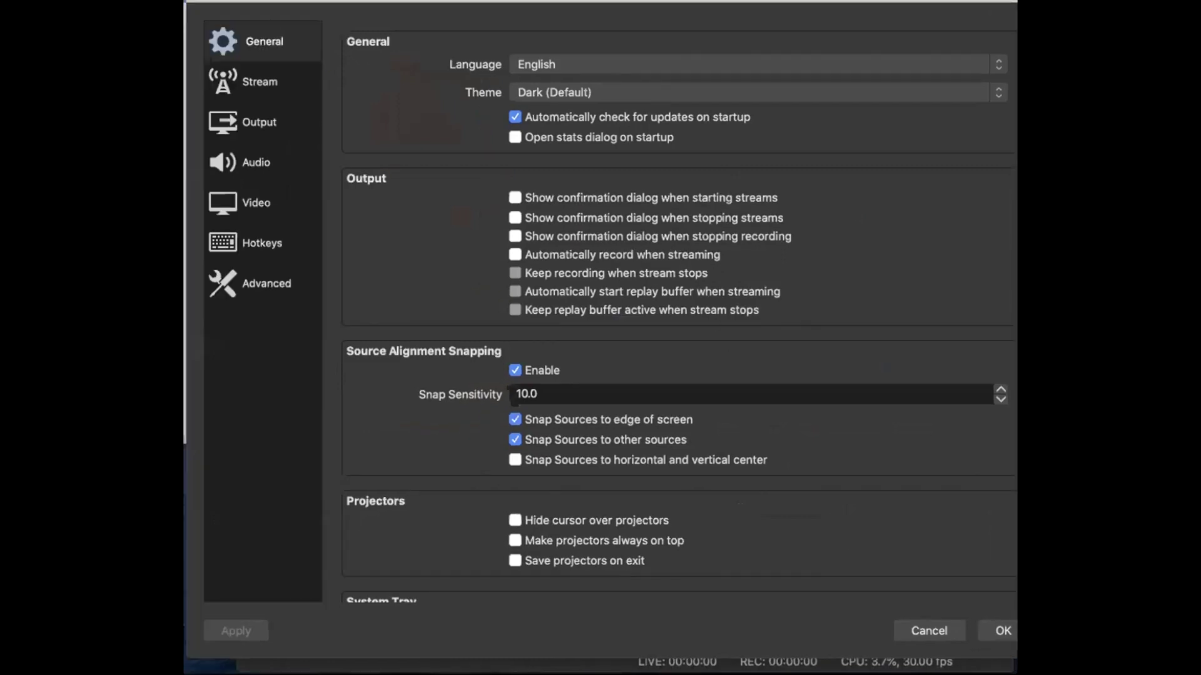
pyautogui.click(228, 91)
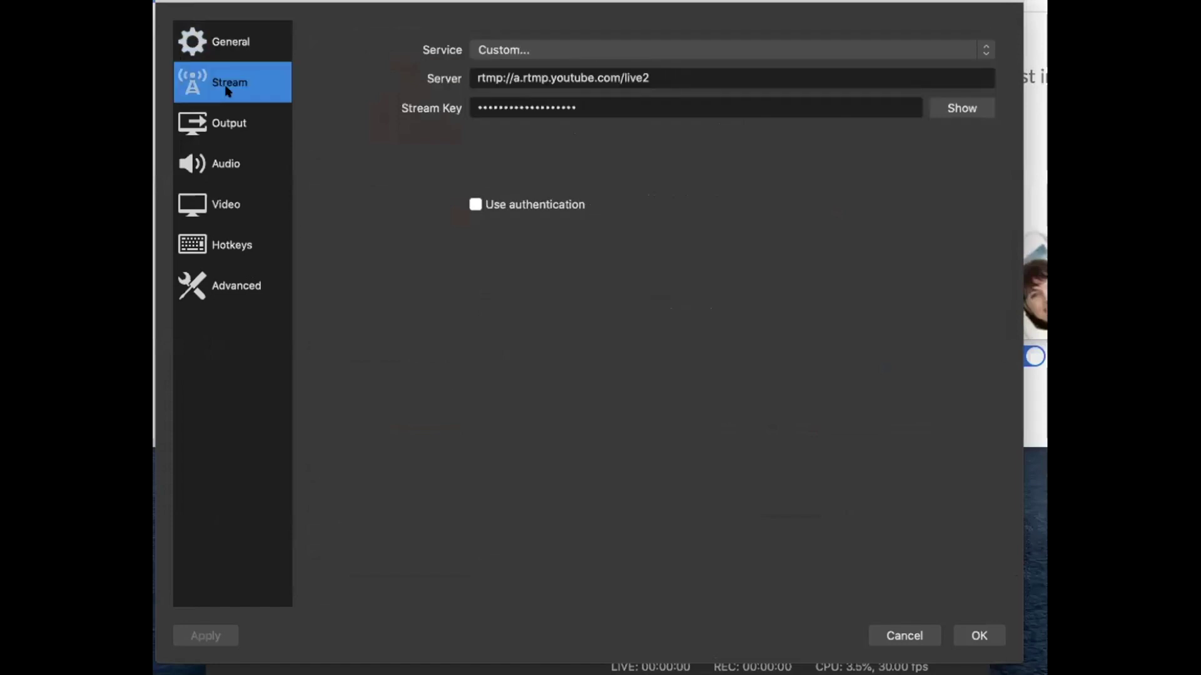
pyautogui.click(599, 50)
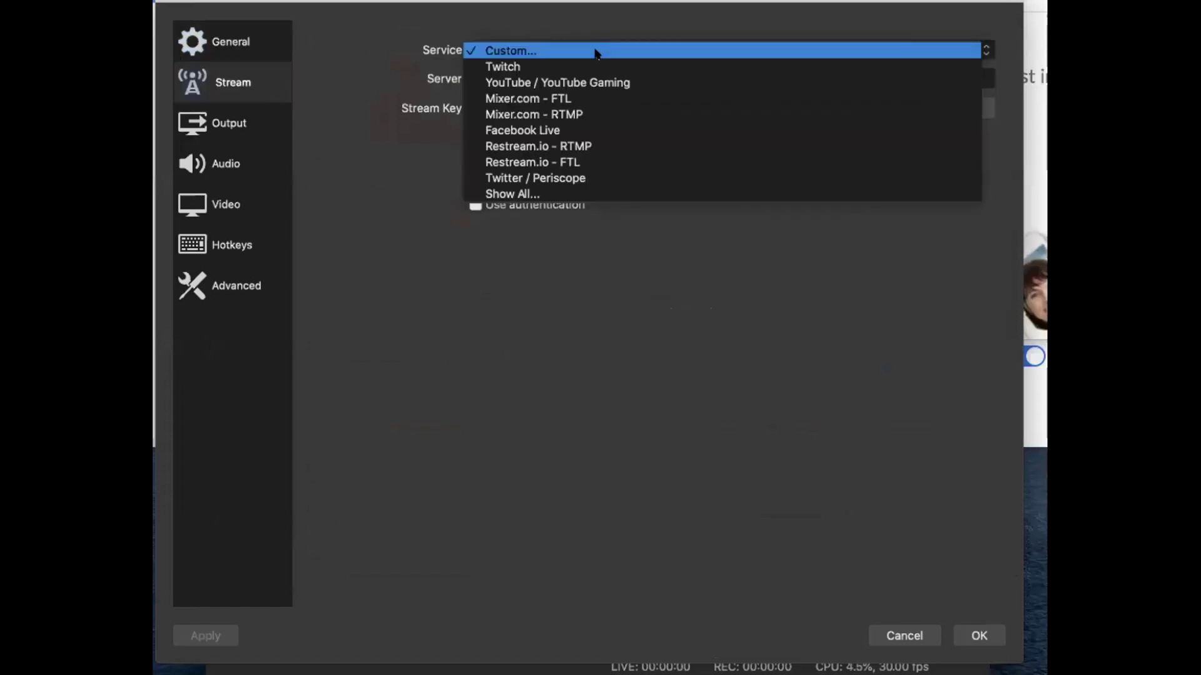
pyautogui.press('Down')
pyautogui.press('Down')
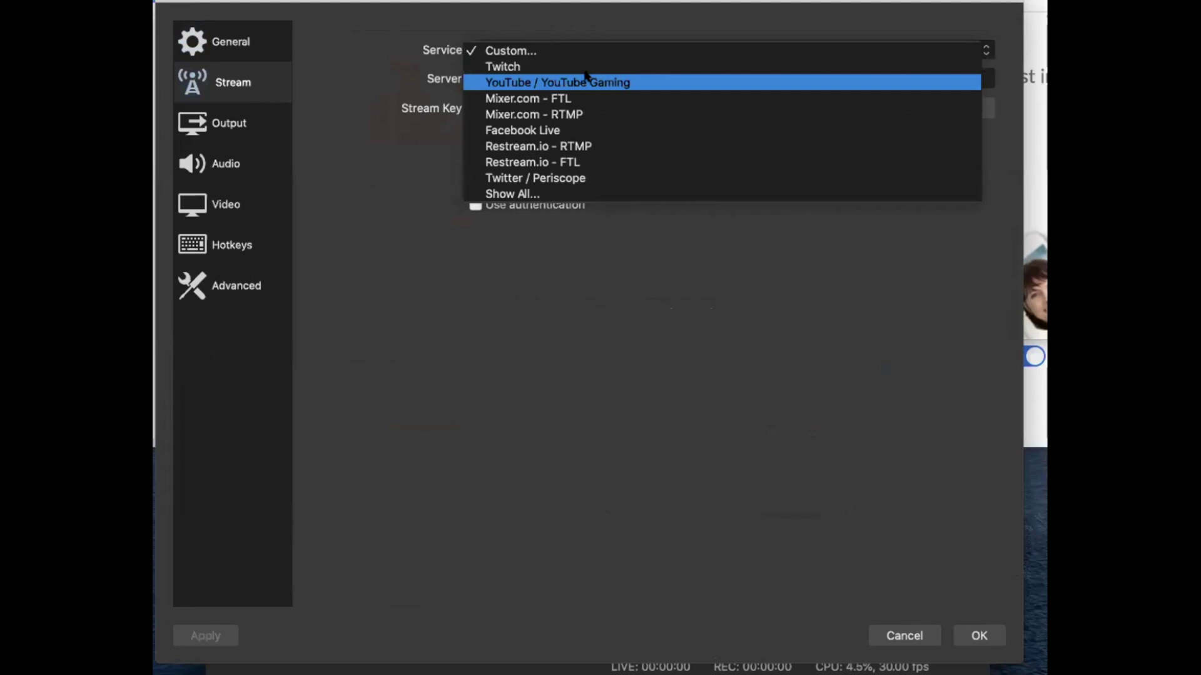